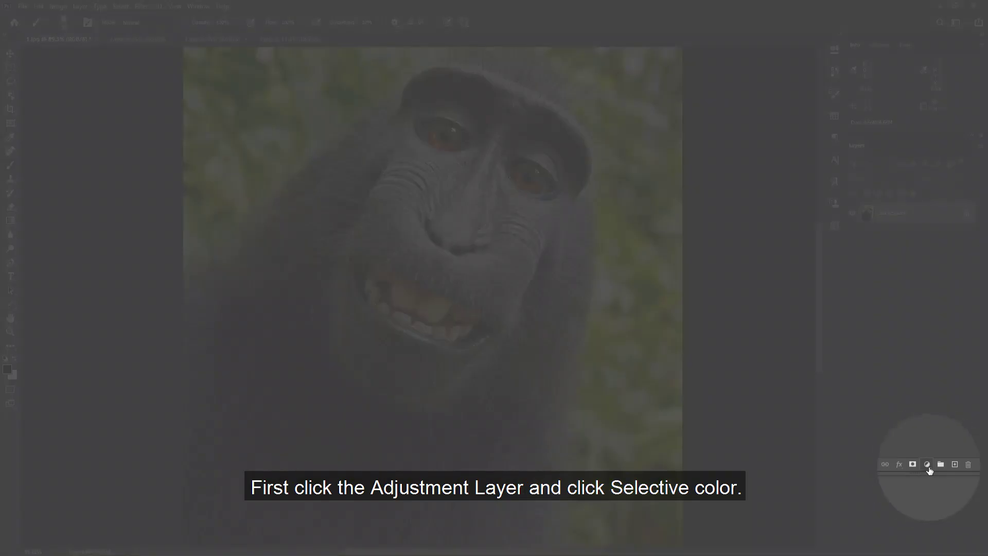
# Step: Add a Selective Color adjustment layer set to the Yellows colour range
pyautogui.click(928, 467)
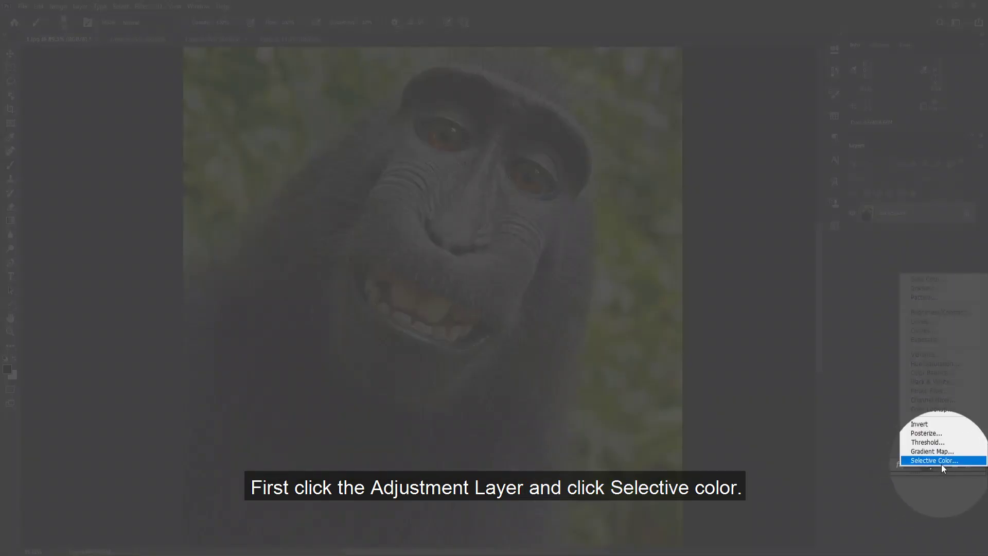
pyautogui.click(941, 461)
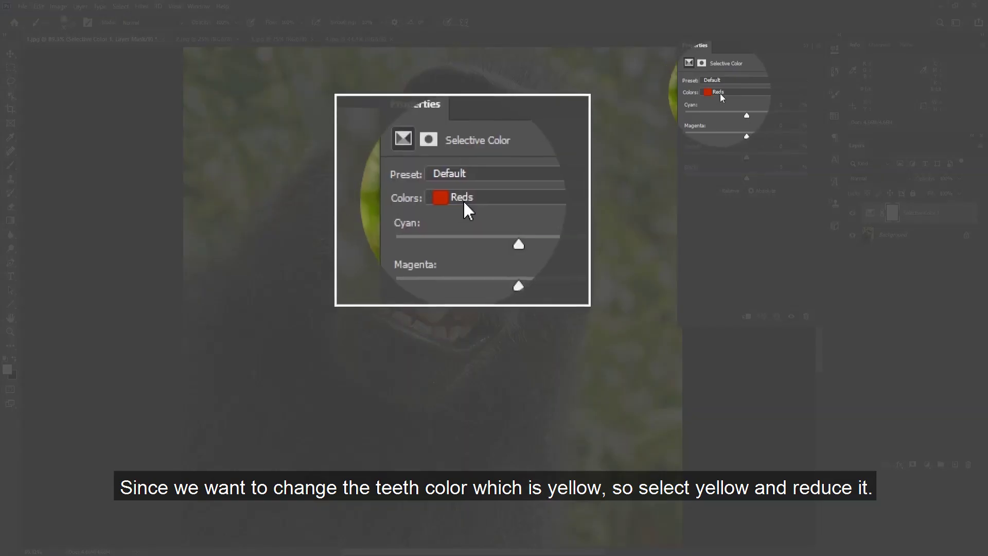
pyautogui.click(719, 94)
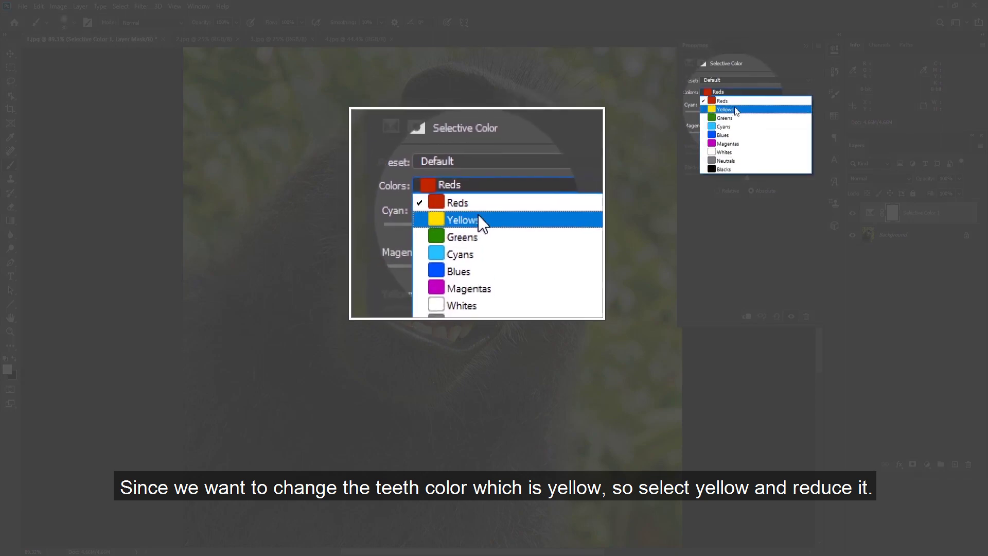
pyautogui.click(735, 109)
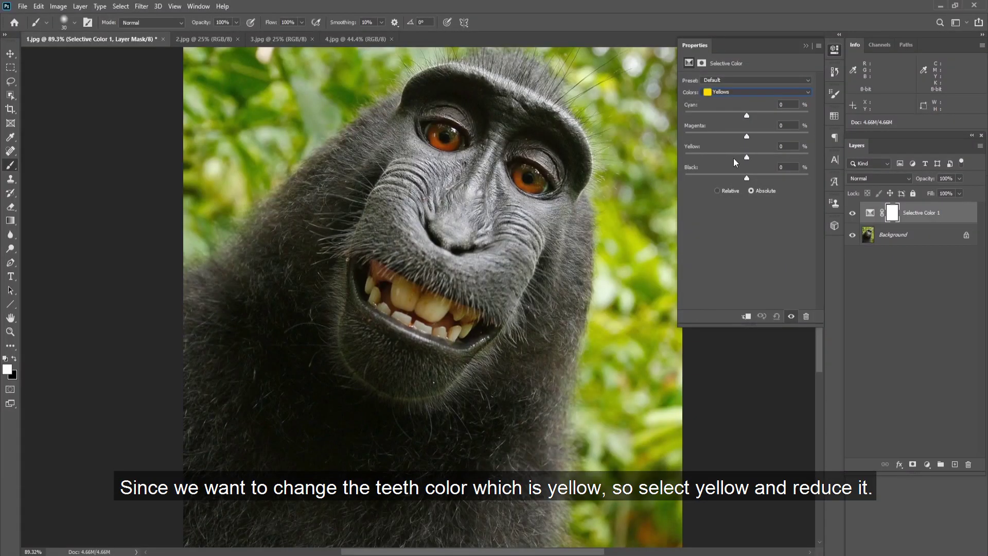
# Step: Set Selective Color Yellows to Yellow −66% and Black −13%, then select the layer mask
pyautogui.moveTo(747, 157); pyautogui.dragTo(743, 157)
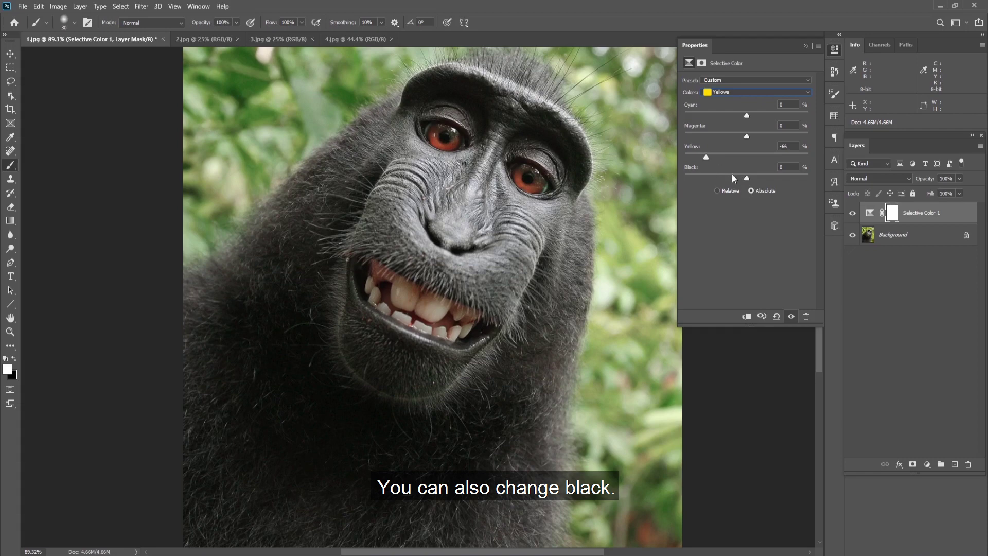
pyautogui.moveTo(746, 177); pyautogui.dragTo(733, 175)
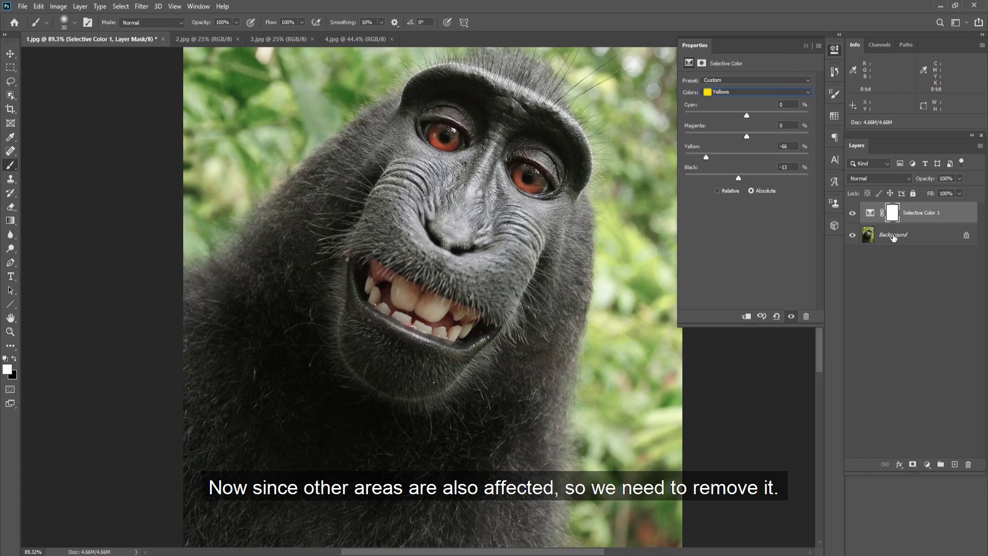
pyautogui.click(894, 219)
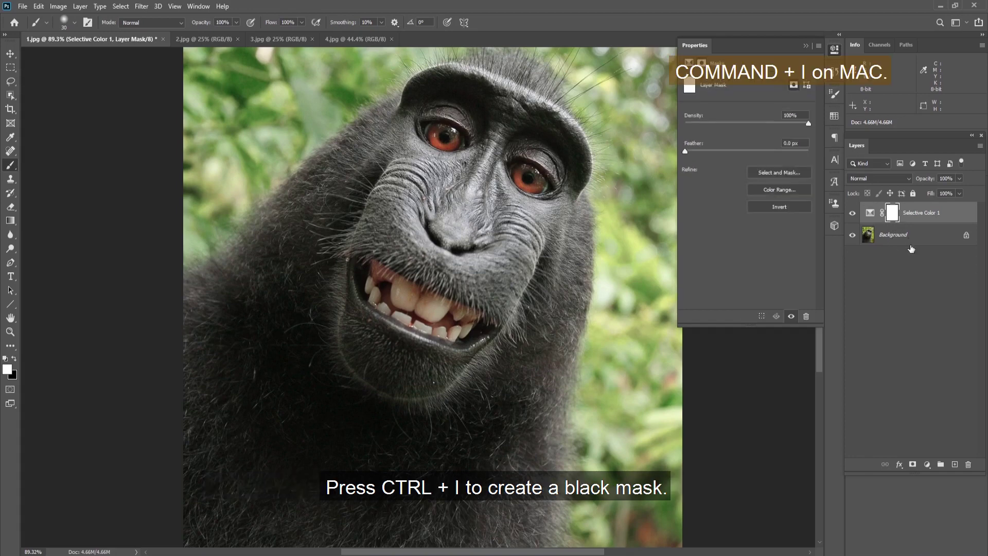
# Step: Invert the Selective Color mask to black and paint white over the macaque's teeth
pyautogui.hotkey('ctrl', 'i')
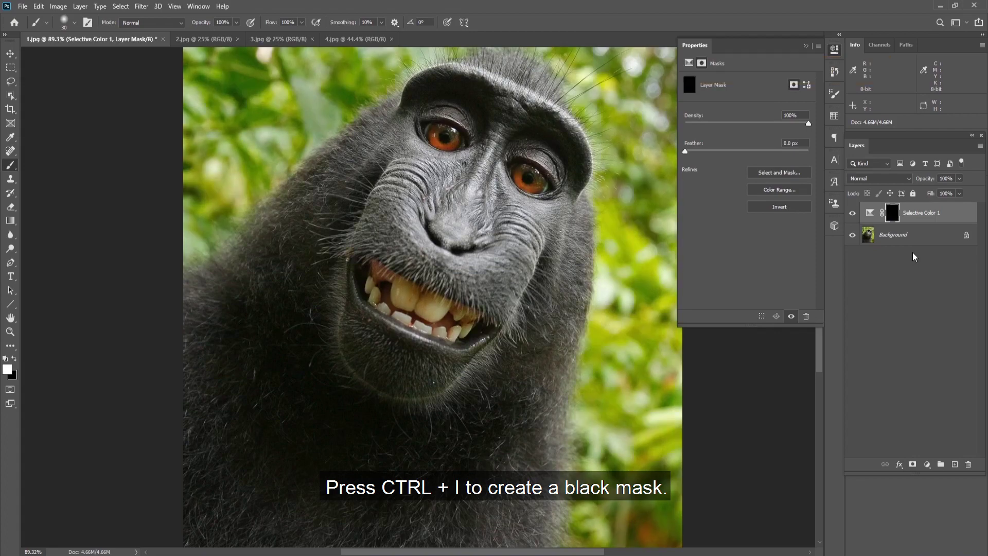
pyautogui.scroll(2, 452, 315)
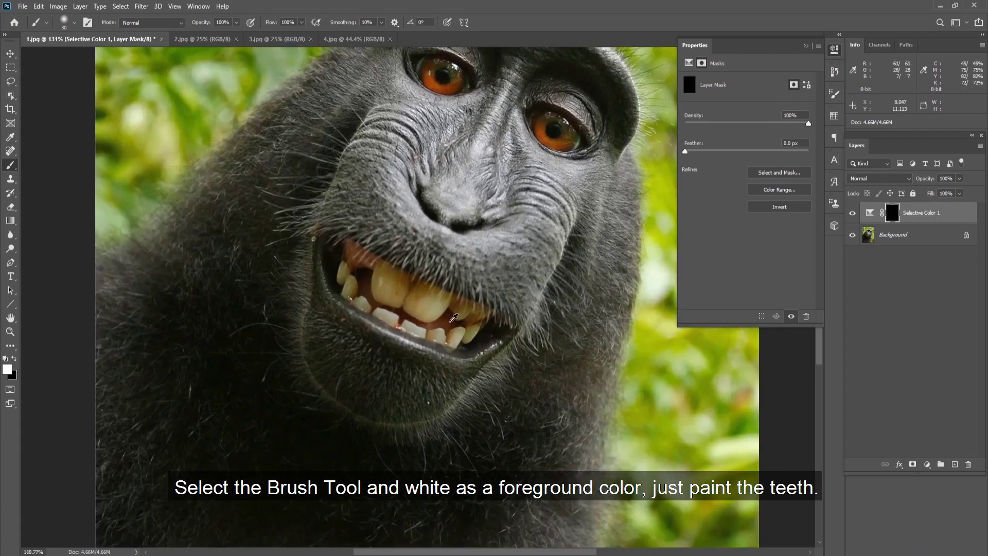
pyautogui.scroll(2, 445, 322)
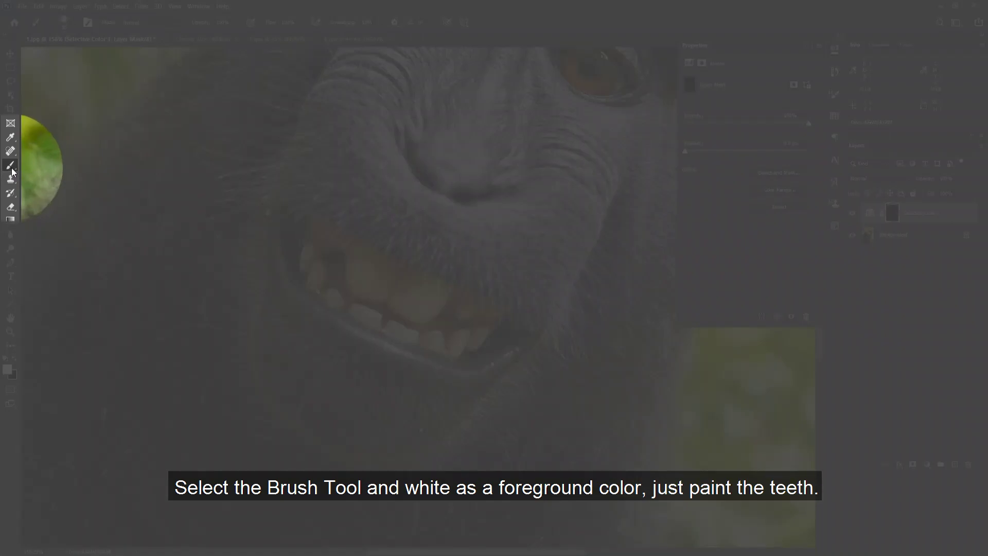
pyautogui.press('x')
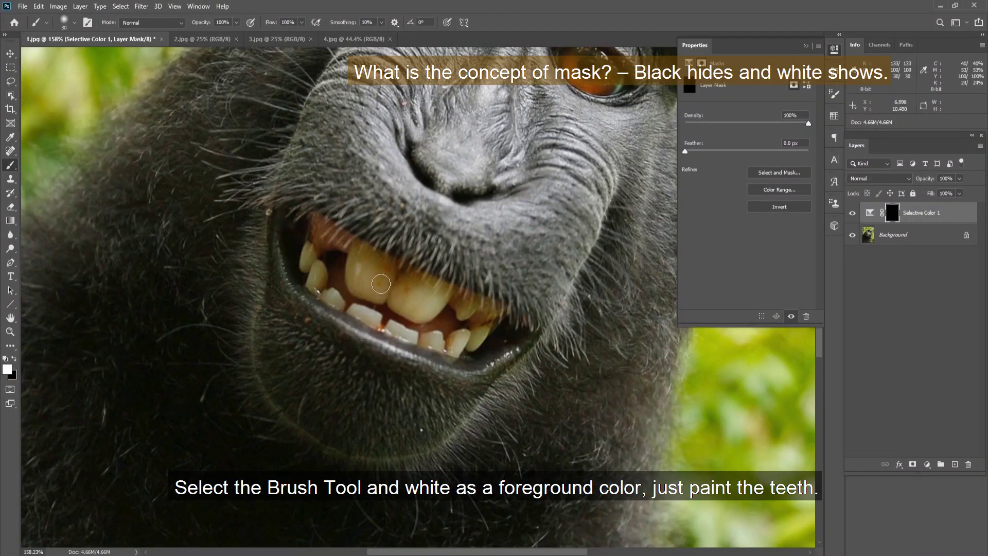
pyautogui.moveTo(381, 284)
pyautogui.mouseDown()
pyautogui.moveTo(354, 272)
pyautogui.moveTo(358, 290)
pyautogui.moveTo(361, 253)
pyautogui.moveTo(478, 307)
pyautogui.moveTo(472, 333)
pyautogui.moveTo(446, 340)
pyautogui.moveTo(400, 323)
pyautogui.moveTo(318, 269)
pyautogui.moveTo(334, 298)
pyautogui.moveTo(307, 252)
pyautogui.moveTo(315, 273)
pyautogui.moveTo(381, 270)
pyautogui.mouseUp()
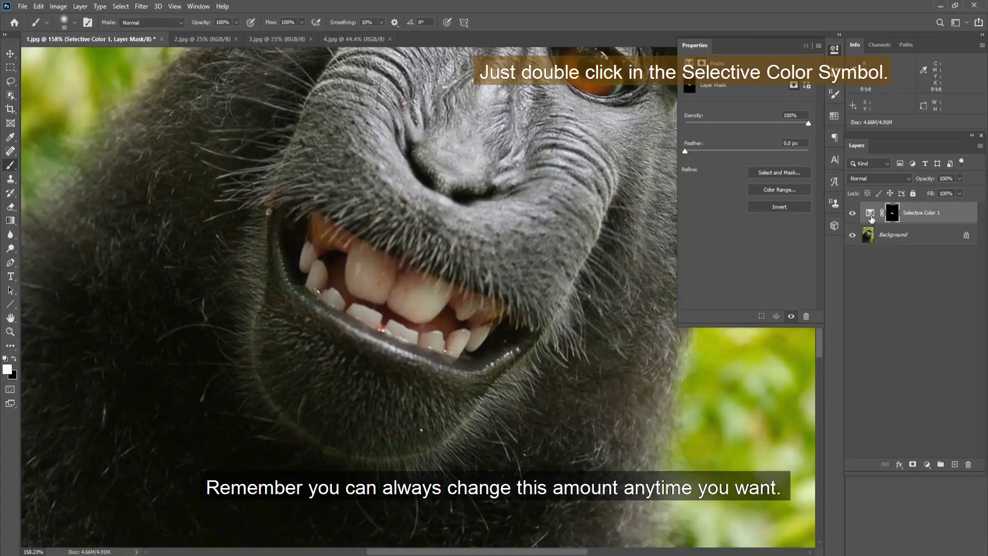
pyautogui.doubleClick(869, 213)
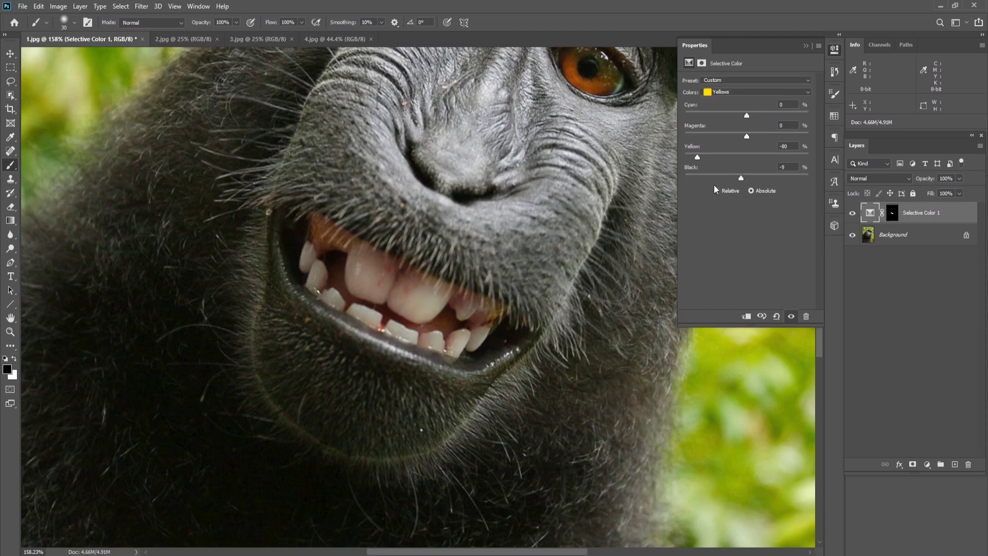
# Step: Add a Curves layer clipped to Selective Color 1, raising input 119 to output 139
pyautogui.click(805, 46)
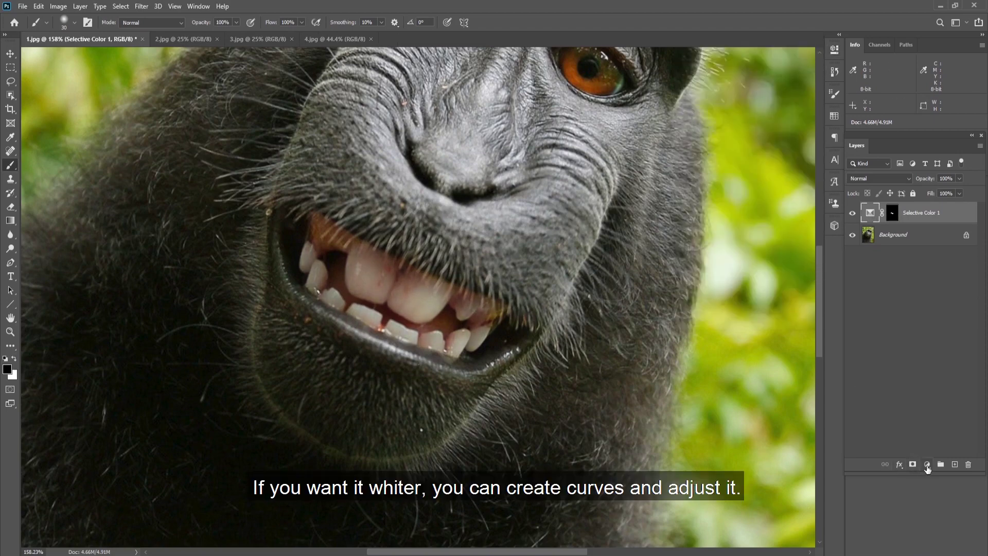
pyautogui.click(927, 464)
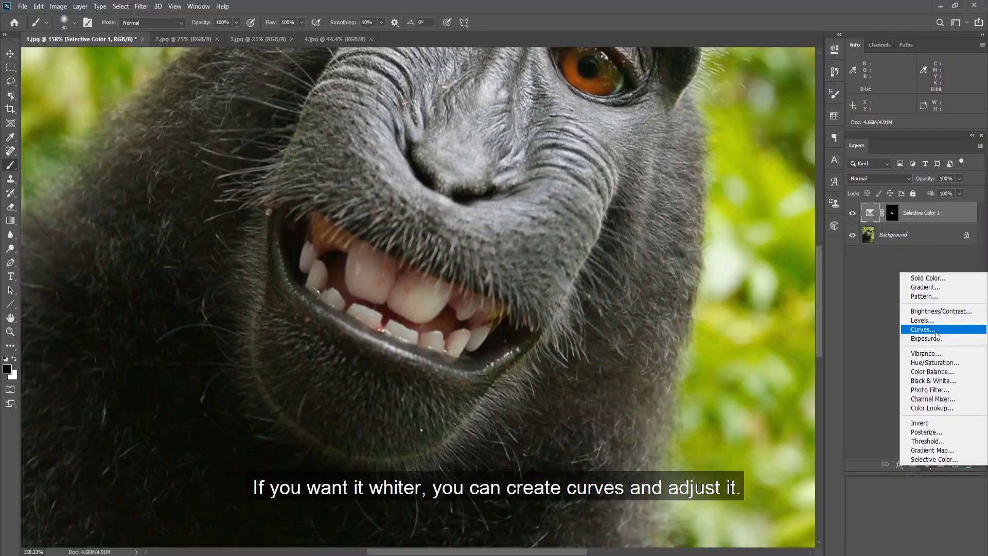
pyautogui.click(935, 331)
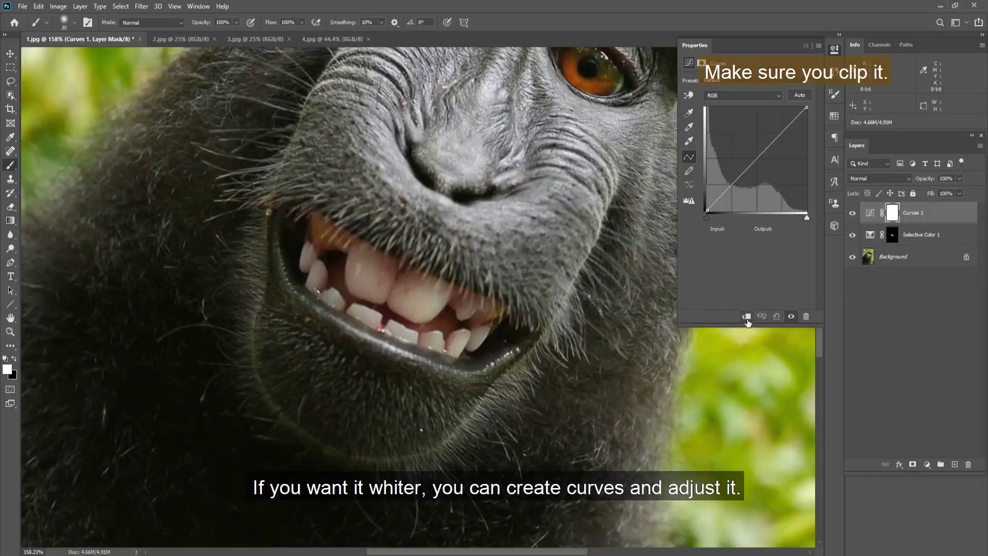
pyautogui.click(746, 316)
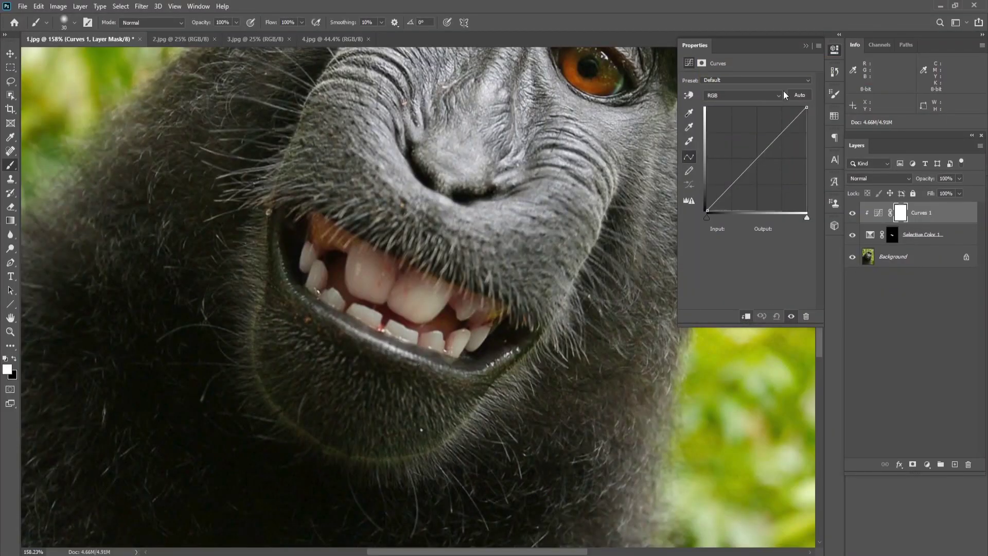
pyautogui.moveTo(756, 159); pyautogui.dragTo(753, 154)
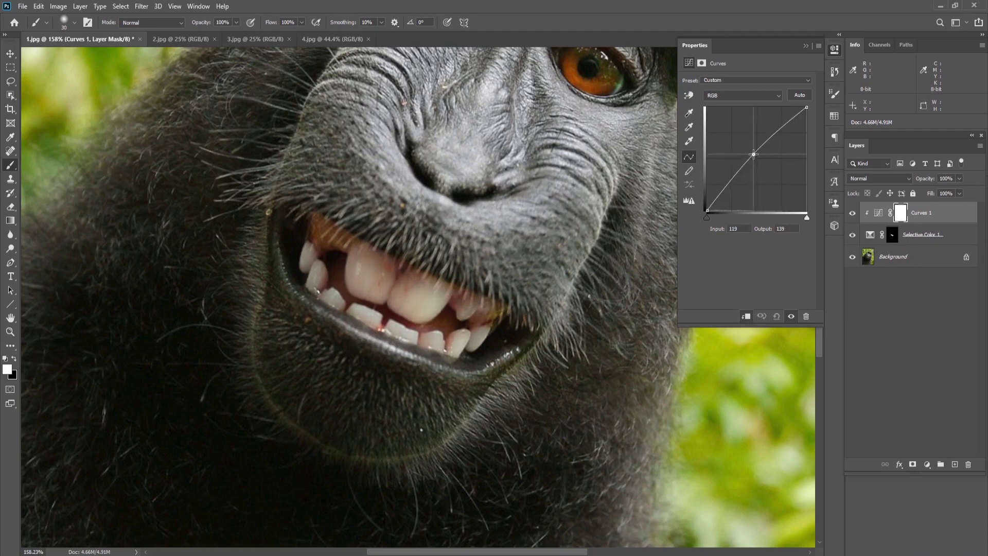
pyautogui.click(805, 46)
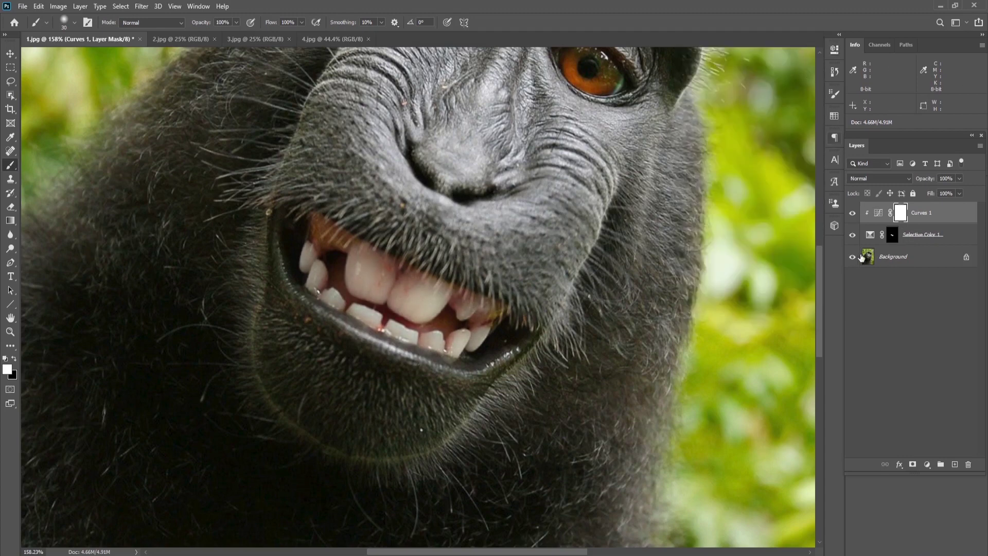
pyautogui.keyDown('alt'); pyautogui.click(852, 257); pyautogui.keyUp('alt')
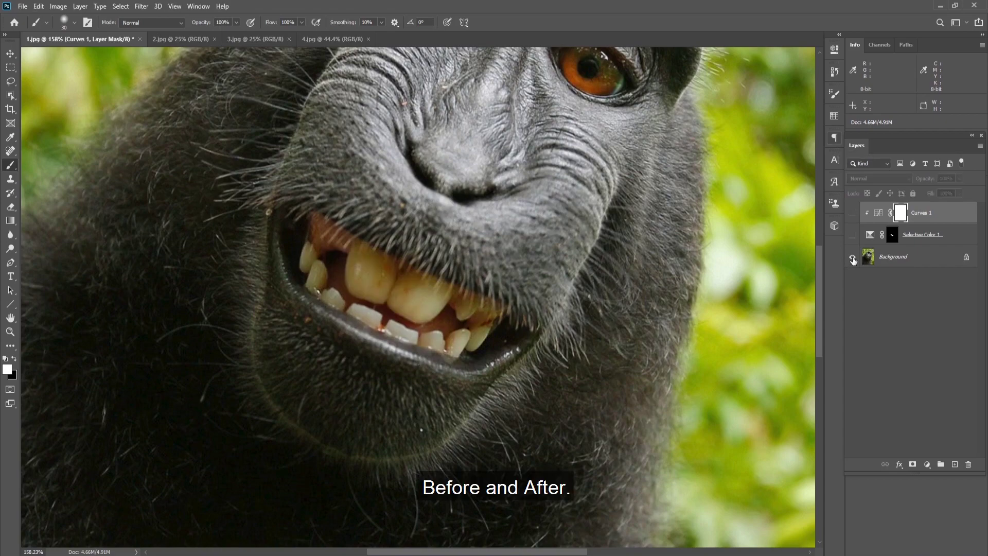
# Step: Fit the photo, compare before and after, then delete the Curves and Selective Color layers
pyautogui.hotkey('ctrl', '0')
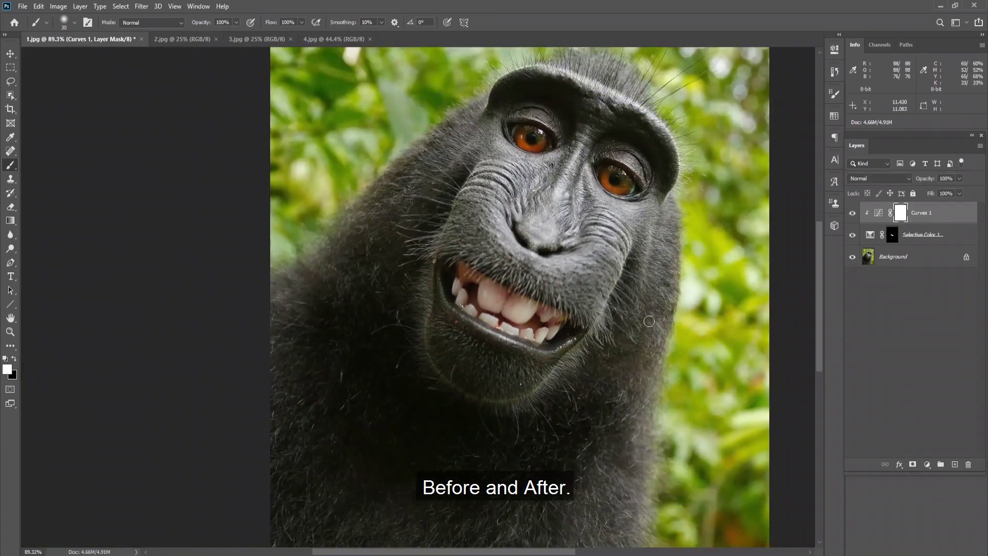
pyautogui.keyDown('alt'); pyautogui.click(852, 257); pyautogui.keyUp('alt')
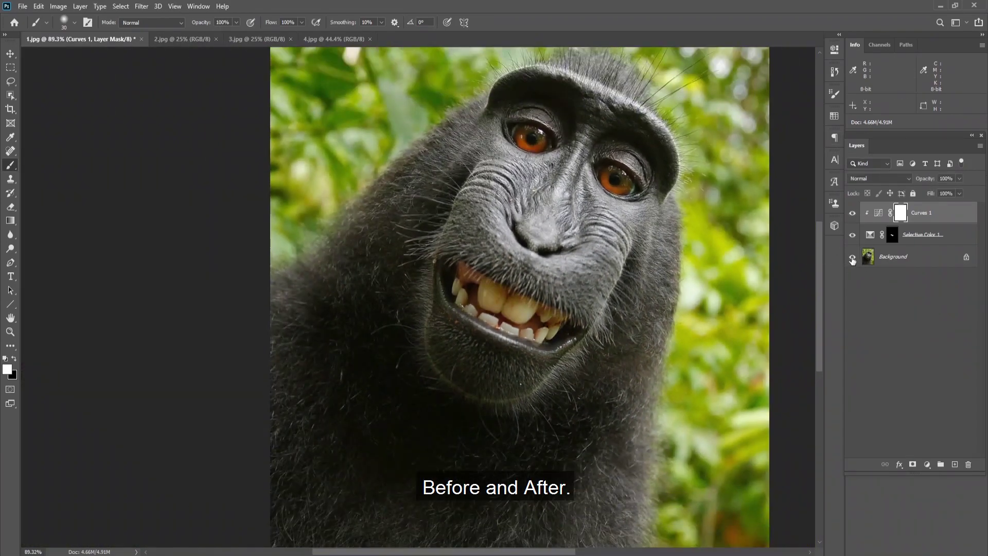
pyautogui.keyDown('alt'); pyautogui.click(852, 257); pyautogui.keyUp('alt')
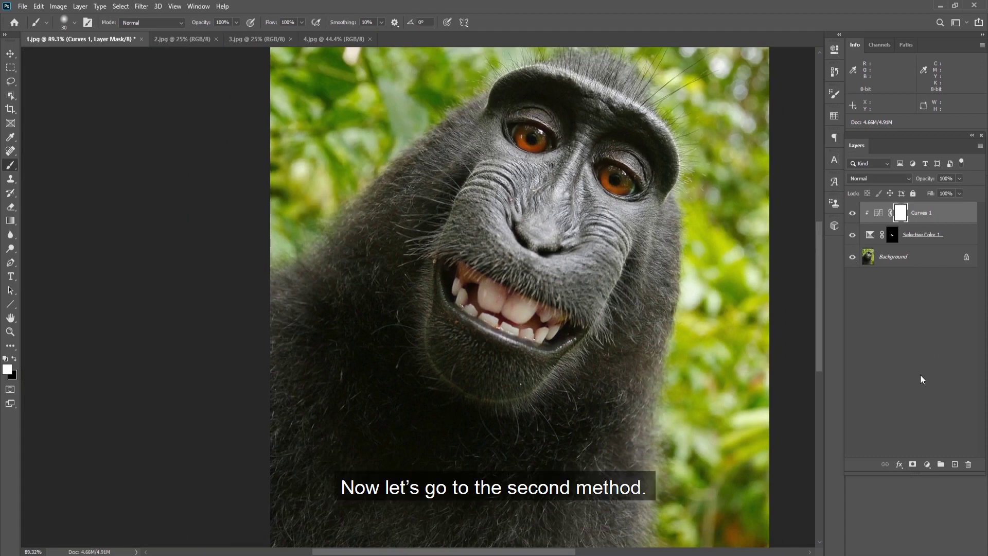
pyautogui.keyDown('shift'); pyautogui.click(948, 239); pyautogui.keyUp('shift')
pyautogui.moveTo(927, 220); pyautogui.dragTo(968, 466)
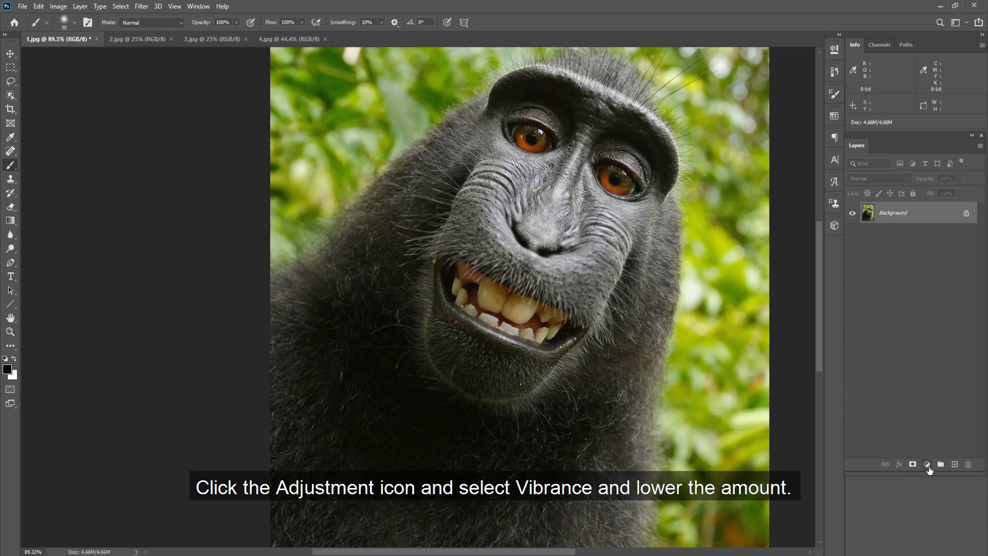
pyautogui.click(927, 465)
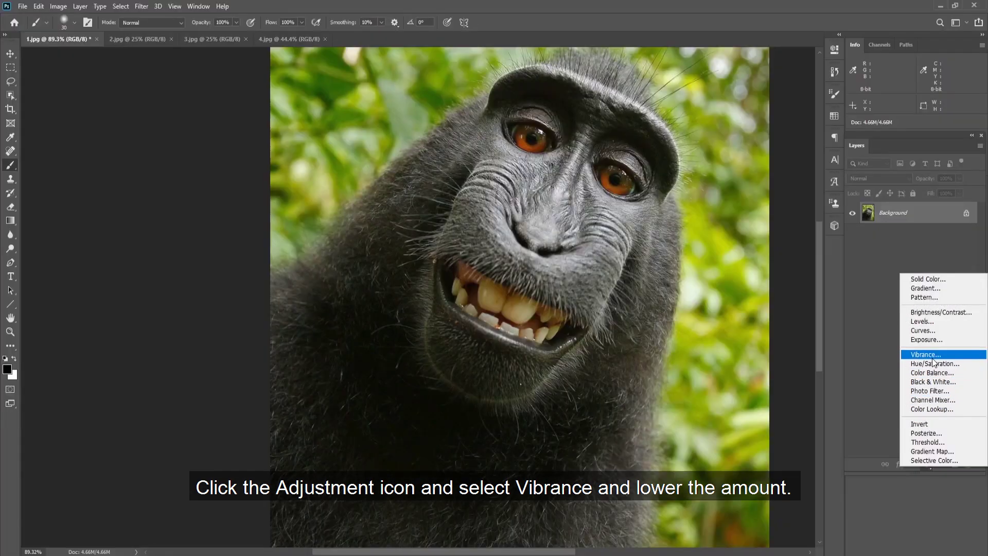
# Step: Add a Vibrance layer at −57 masked to the teeth, then delete it
pyautogui.click(928, 355)
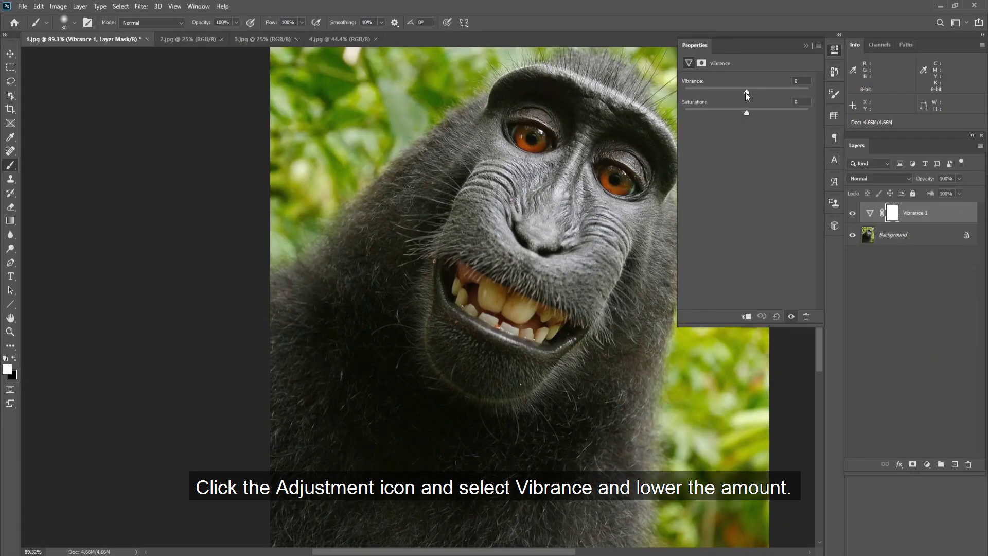
pyautogui.moveTo(746, 93); pyautogui.dragTo(721, 92)
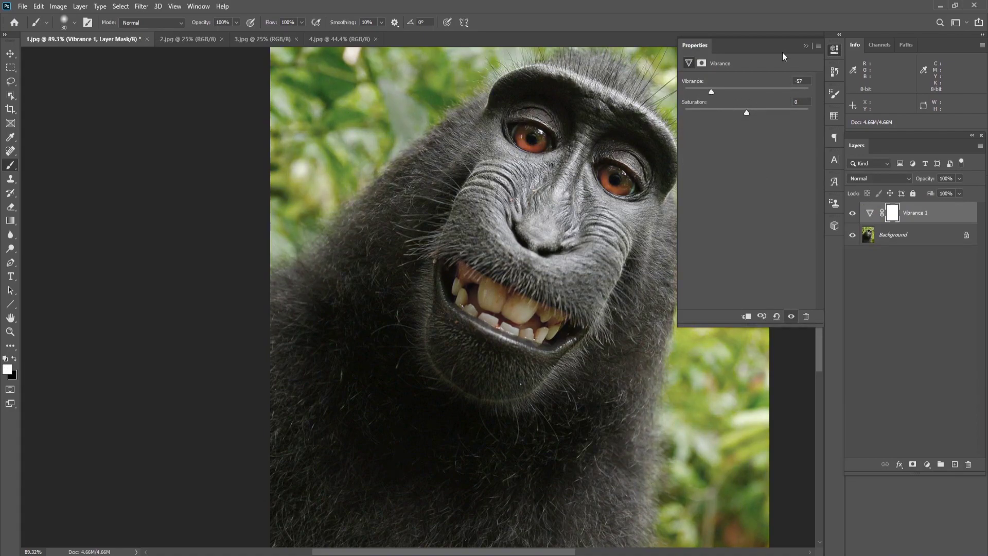
pyautogui.click(834, 49)
pyautogui.hotkey('ctrl', 'i')
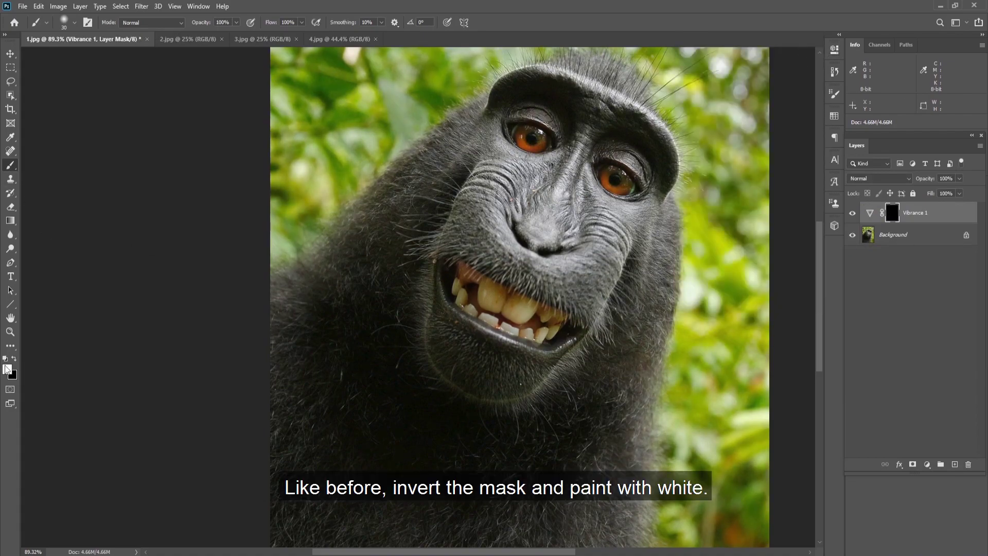
pyautogui.scroll(3, 508, 312)
pyautogui.scroll(2, 508, 312)
pyautogui.moveTo(509, 312)
pyautogui.mouseDown()
pyautogui.moveTo(520, 328)
pyautogui.moveTo(582, 314)
pyautogui.moveTo(605, 357)
pyautogui.moveTo(574, 371)
pyautogui.moveTo(577, 360)
pyautogui.moveTo(455, 332)
pyautogui.moveTo(397, 278)
pyautogui.moveTo(394, 257)
pyautogui.mouseUp()
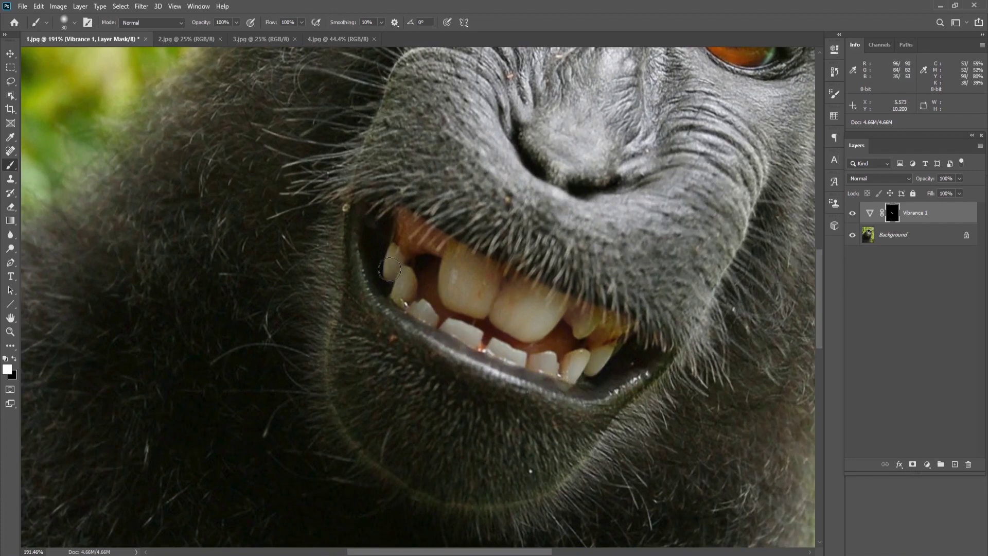
pyautogui.hotkey('ctrl', '0')
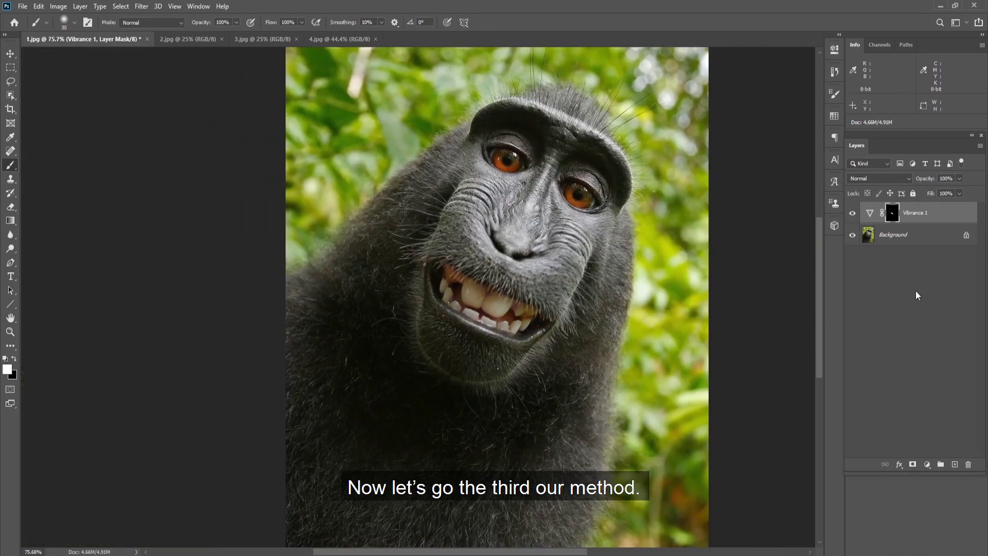
pyautogui.moveTo(918, 221); pyautogui.dragTo(967, 464)
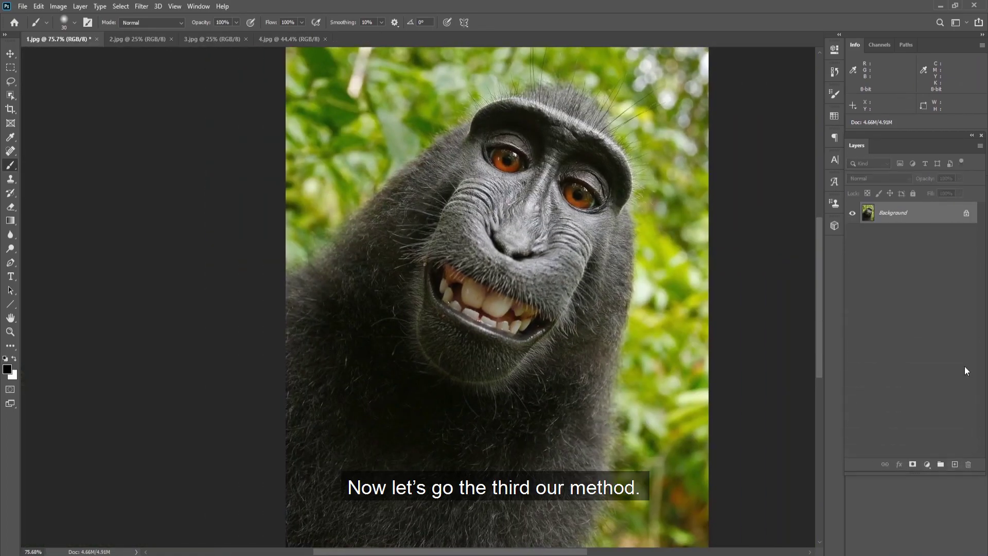
# Step: Add a Hue/Saturation layer targeting the teeth's Yellows, with saturation −50 and lightness raised
pyautogui.click(927, 464)
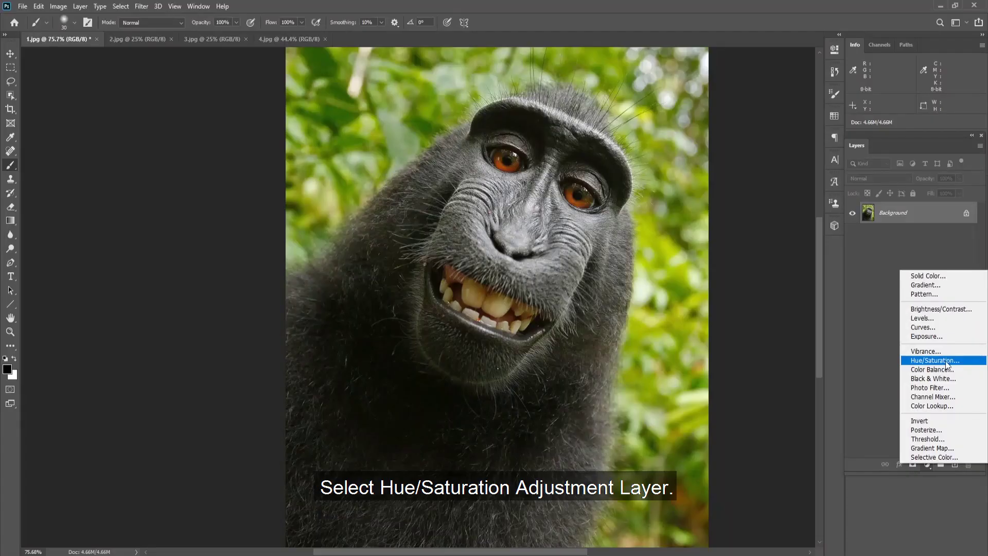
pyautogui.click(946, 360)
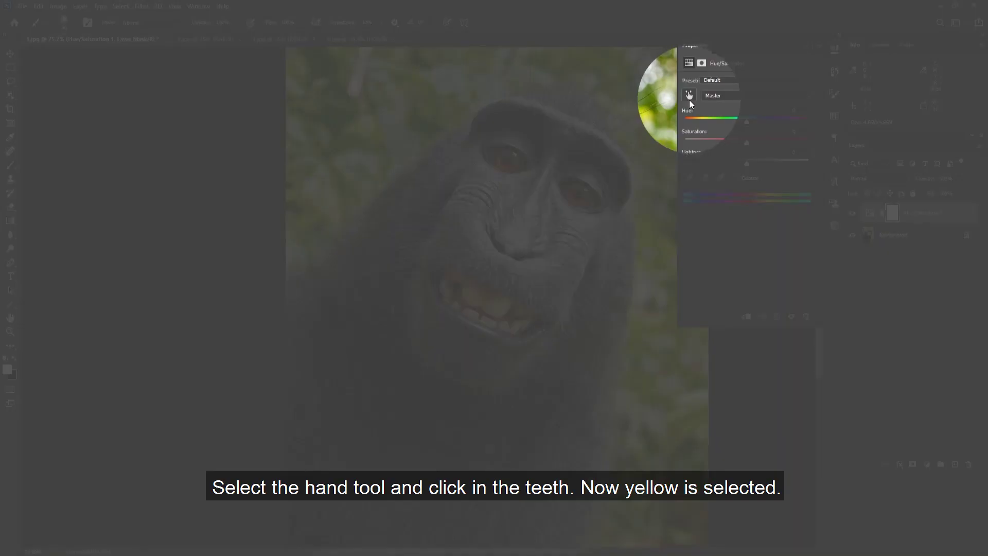
pyautogui.click(690, 99)
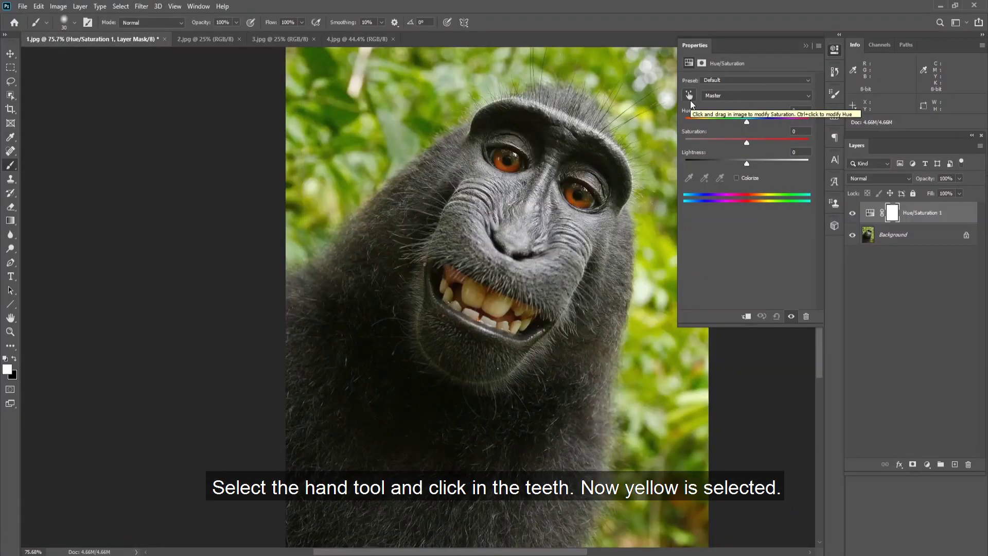
pyautogui.click(690, 99)
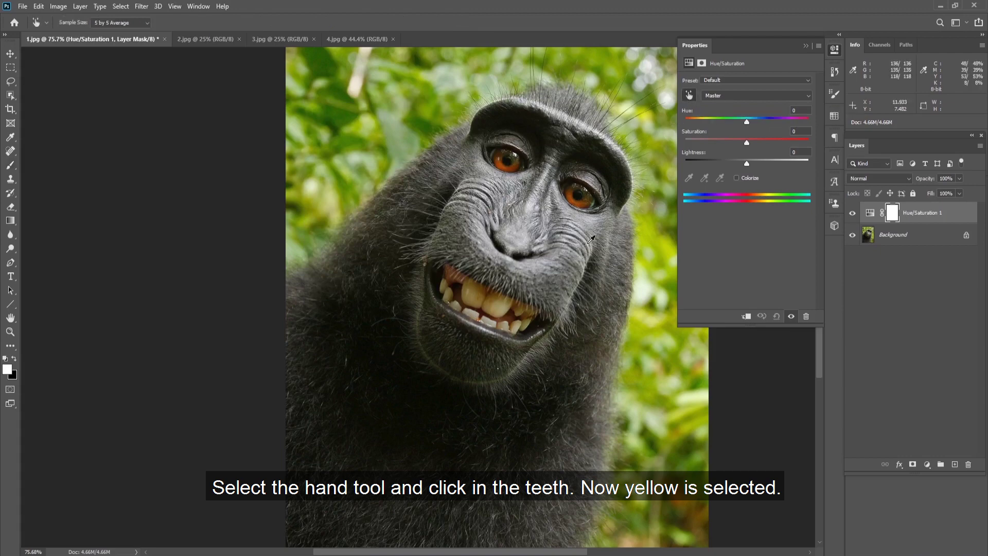
pyautogui.click(502, 304)
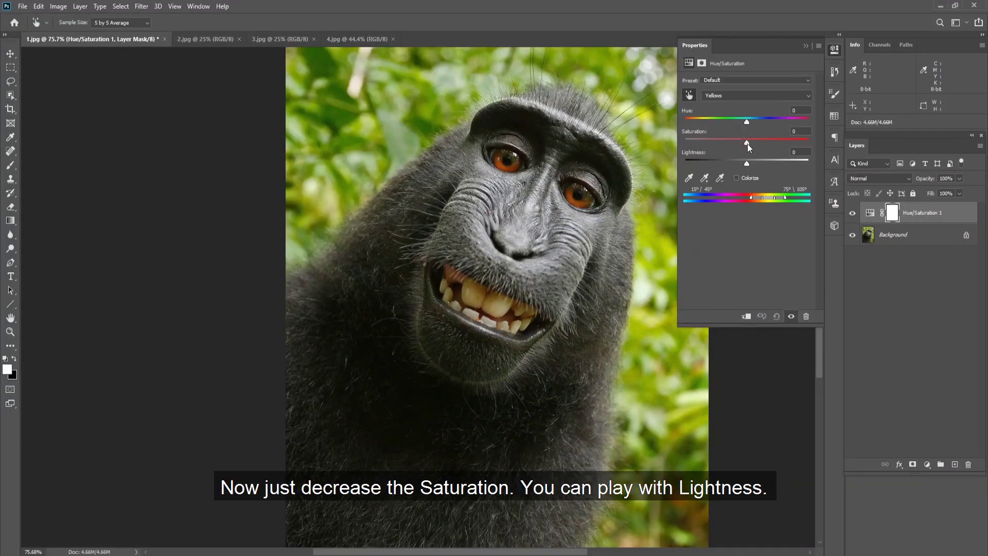
pyautogui.moveTo(747, 144); pyautogui.dragTo(736, 143)
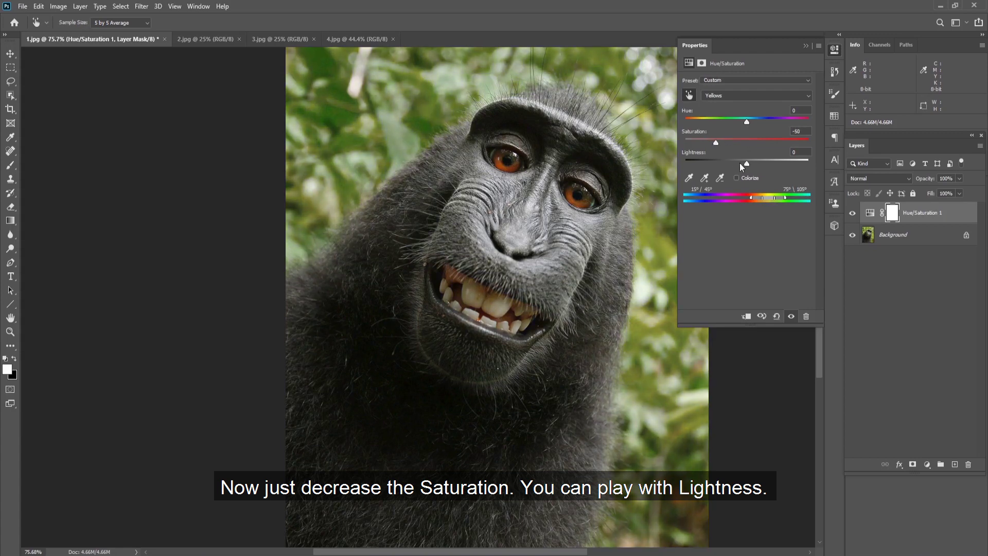
pyautogui.moveTo(746, 163)
pyautogui.mouseDown()
pyautogui.moveTo(770, 163)
pyautogui.moveTo(752, 163)
pyautogui.mouseUp()
# Step: Invert the Hue/Saturation mask, paint the teeth white, then delete the layer
pyautogui.click(889, 217)
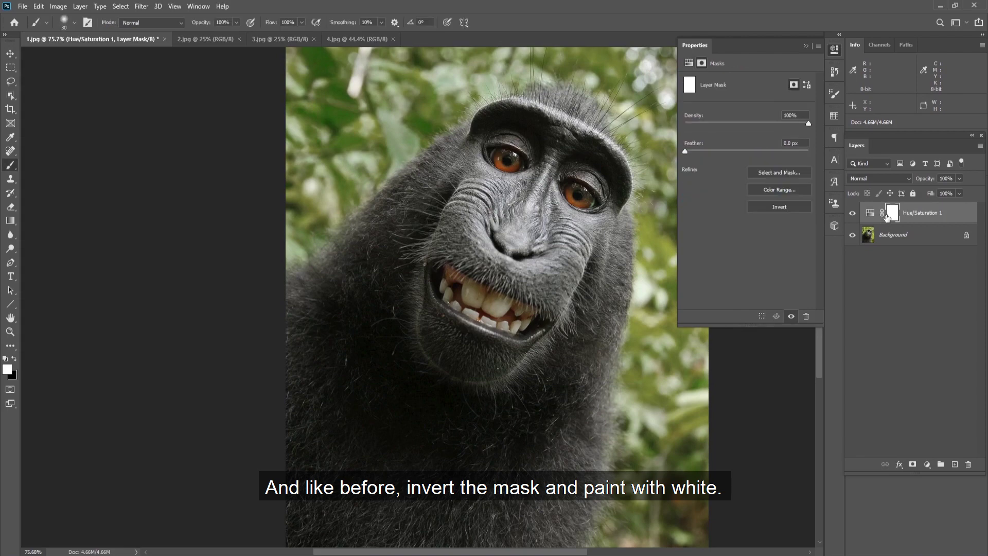
pyautogui.hotkey('ctrl', 'i')
pyautogui.press('b')
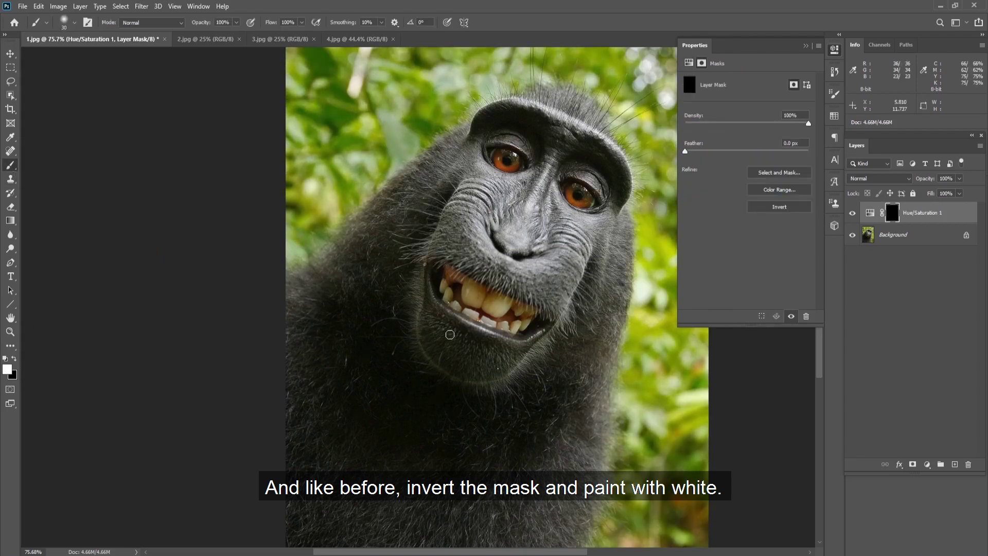
pyautogui.scroll(5, 494, 296)
pyautogui.moveTo(453, 296); pyautogui.dragTo(503, 292)
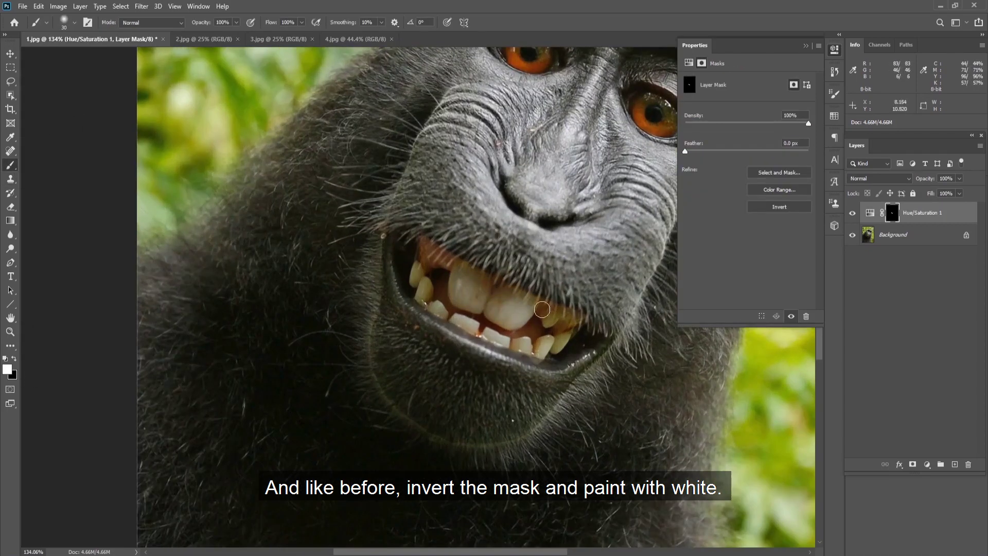
pyautogui.scroll(-3, 511, 283)
pyautogui.click(806, 46)
pyautogui.moveTo(921, 215); pyautogui.dragTo(973, 465)
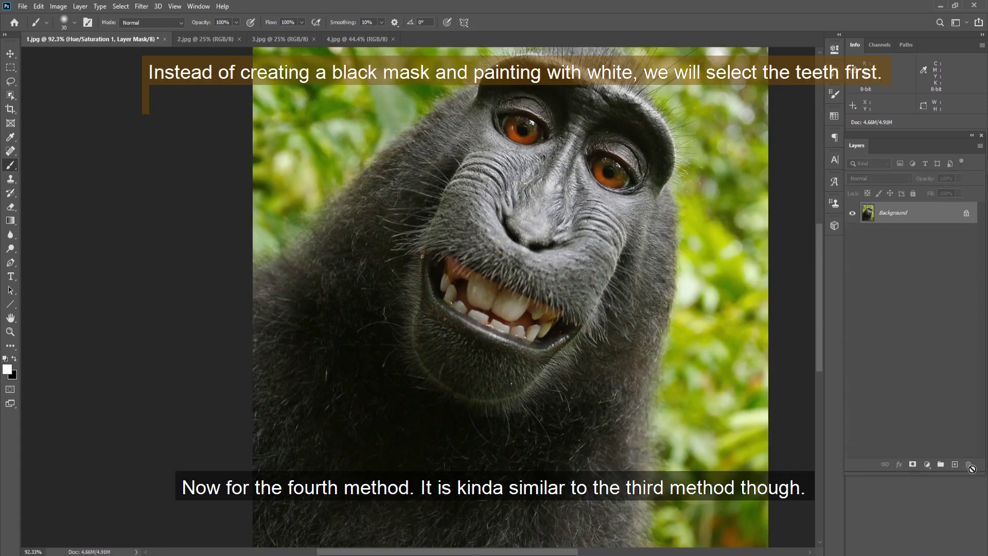
# Step: Add a new Hue/Saturation layer targeting Yellows sampled from the teeth
pyautogui.click(927, 463)
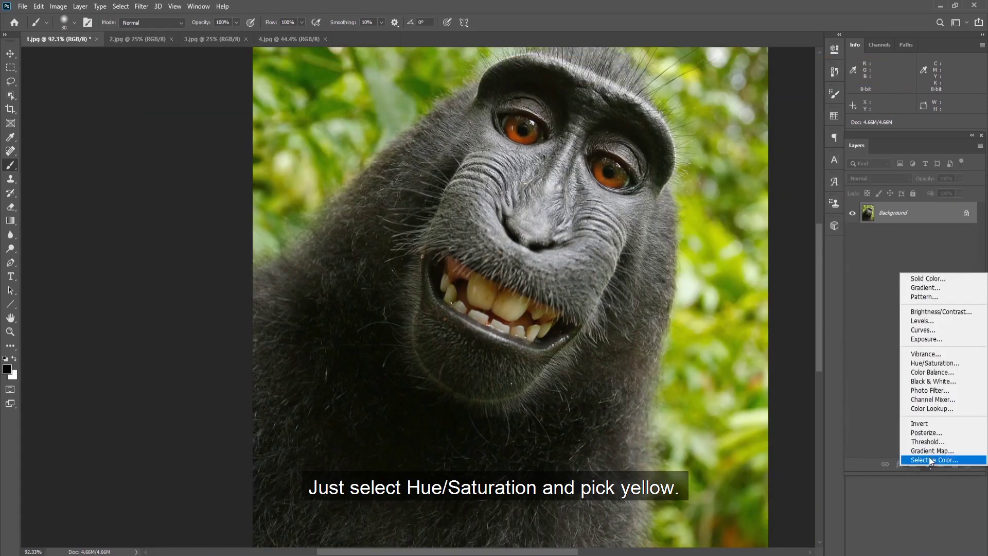
pyautogui.click(931, 364)
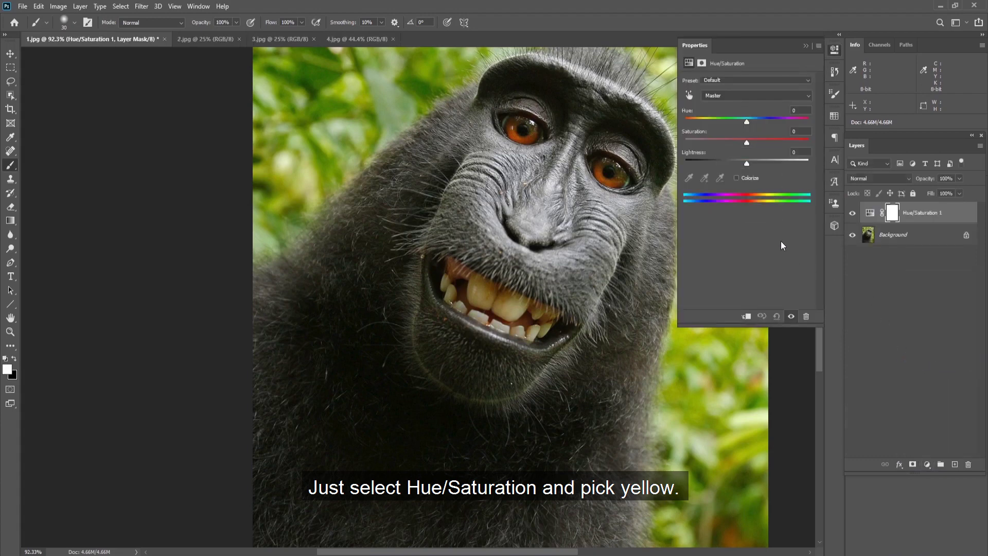
pyautogui.click(689, 98)
pyautogui.click(518, 308)
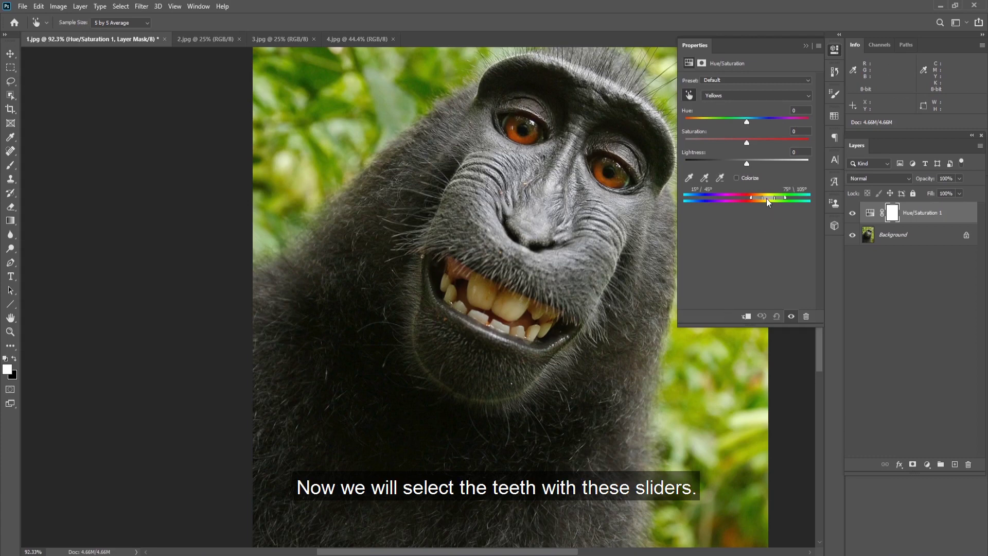
# Step: Set Hue to +180 and narrow the Yellows range sliders to cover just the teeth
pyautogui.moveTo(746, 122); pyautogui.dragTo(817, 122)
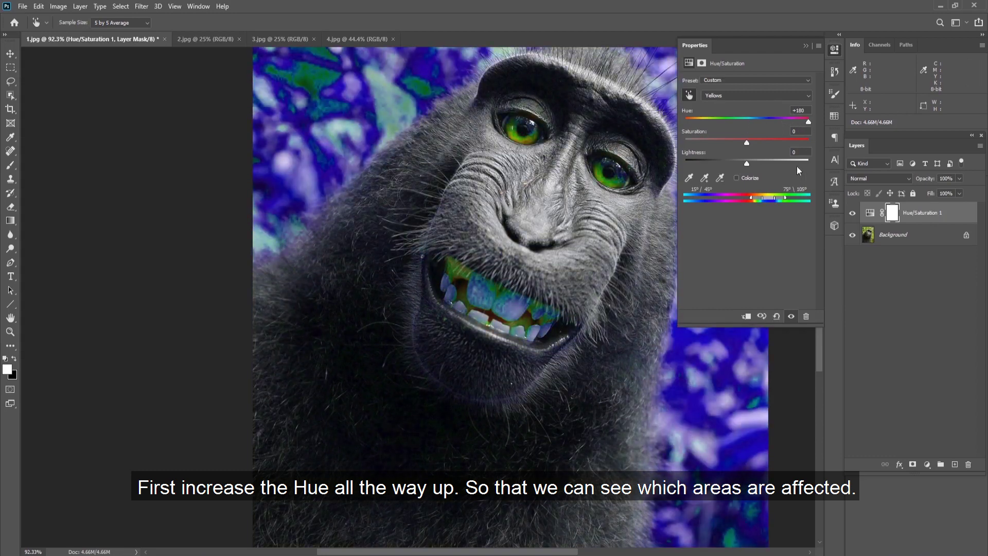
pyautogui.moveTo(766, 198); pyautogui.dragTo(764, 196)
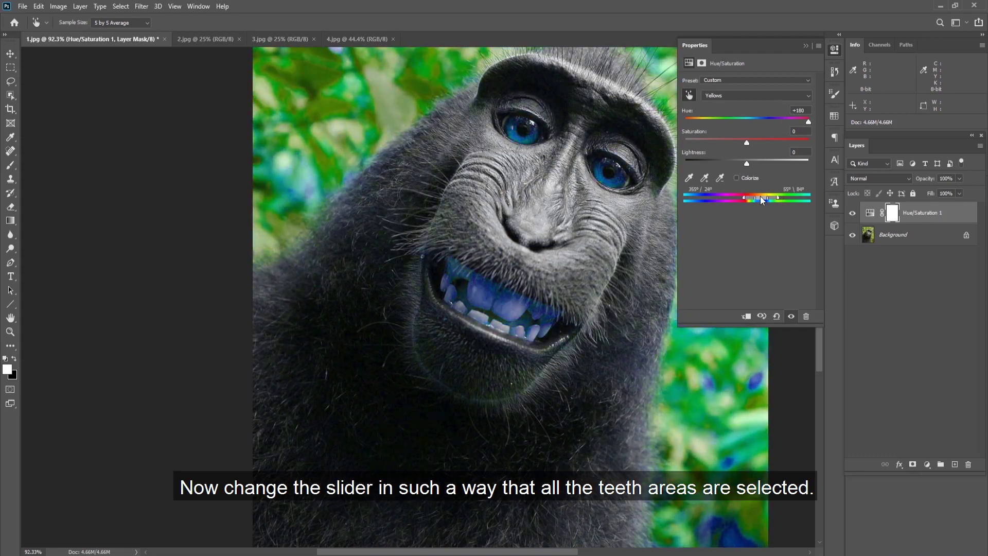
pyautogui.moveTo(764, 197); pyautogui.dragTo(757, 198)
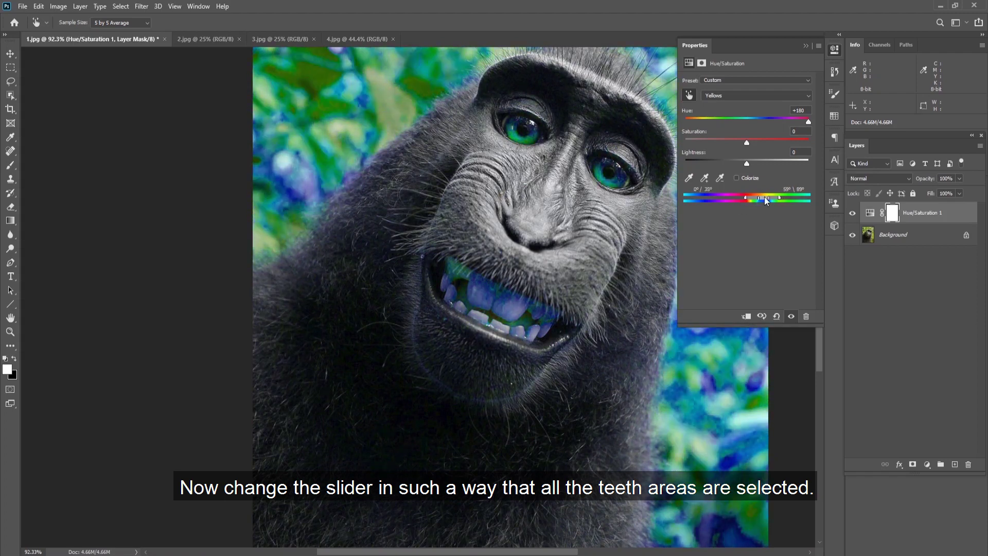
pyautogui.moveTo(766, 198); pyautogui.dragTo(756, 200)
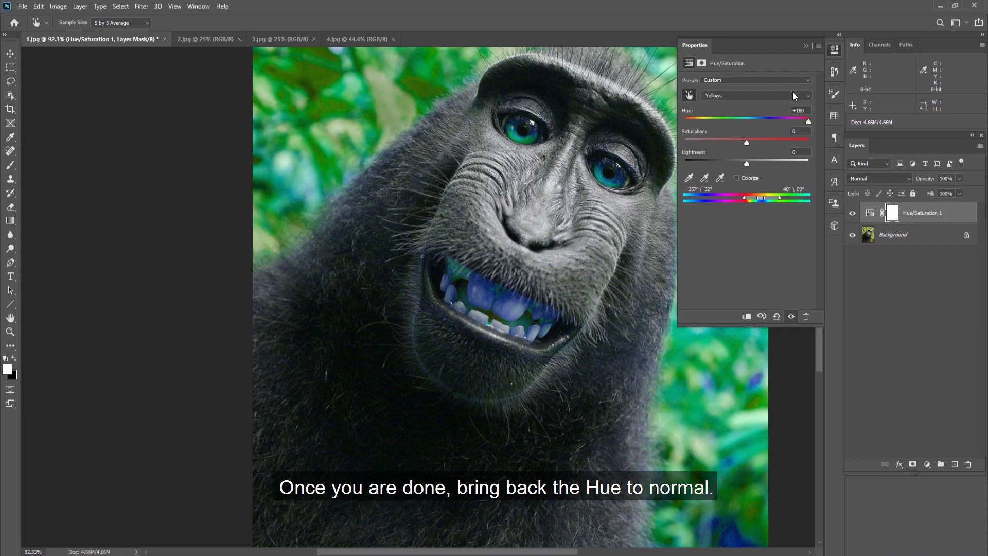
pyautogui.click(803, 110)
# Step: Reset Hue to 0, lower Yellows saturation to −52 and brighten lightness slightly
pyautogui.moveTo(804, 110); pyautogui.dragTo(785, 113)
pyautogui.write('0')
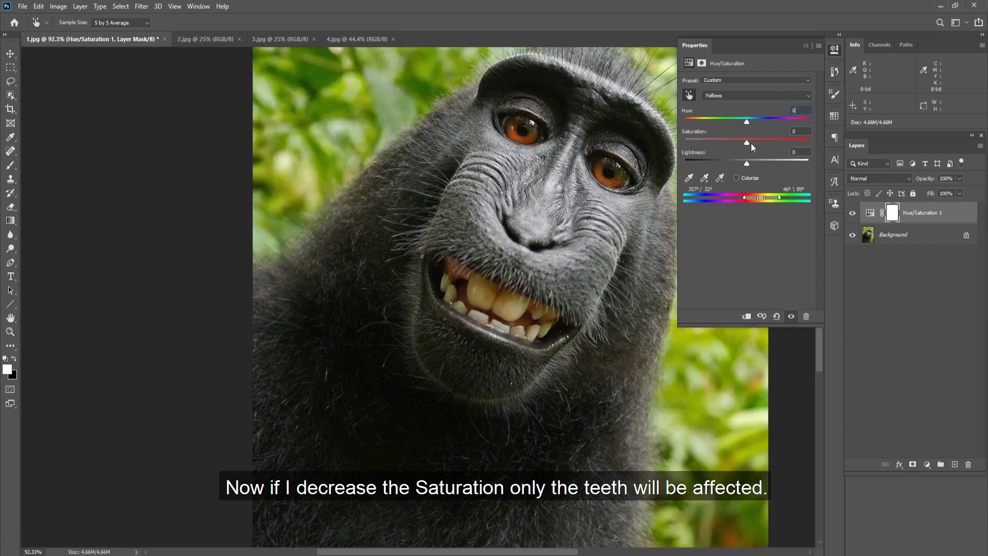
pyautogui.moveTo(746, 143); pyautogui.dragTo(744, 143)
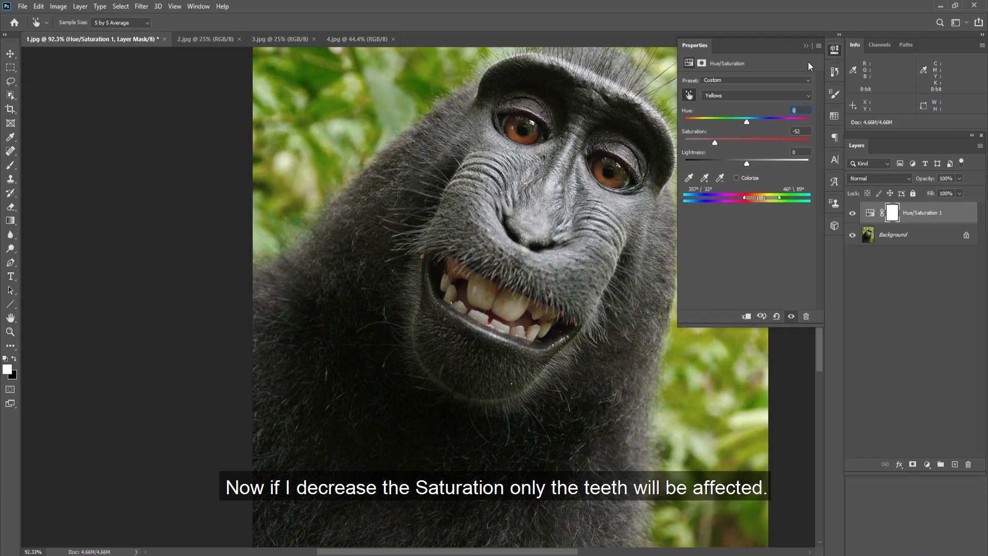
pyautogui.moveTo(747, 163); pyautogui.dragTo(751, 163)
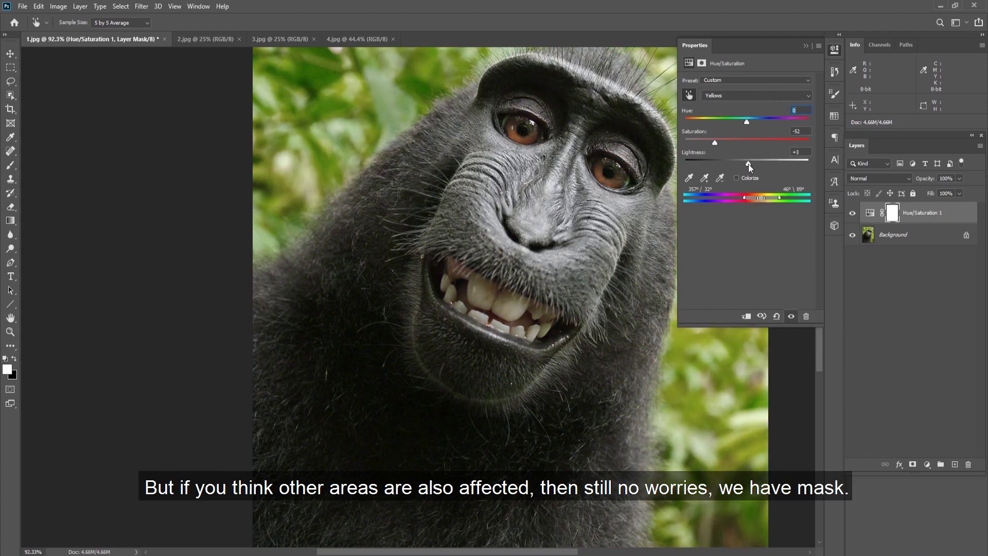
# Step: Compare the adjustment on and off, then invert its mask to black
pyautogui.click(805, 47)
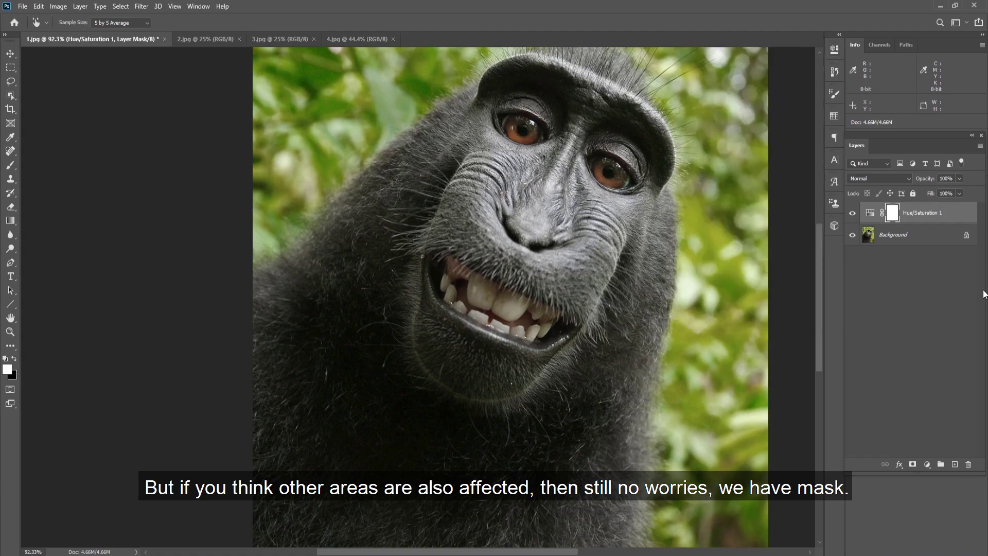
pyautogui.click(852, 213)
pyautogui.click(851, 213)
pyautogui.hotkey('ctrl', 'i')
# Step: Paint white over the teeth on the mask and lower the layer opacity to 55%
pyautogui.press('b')
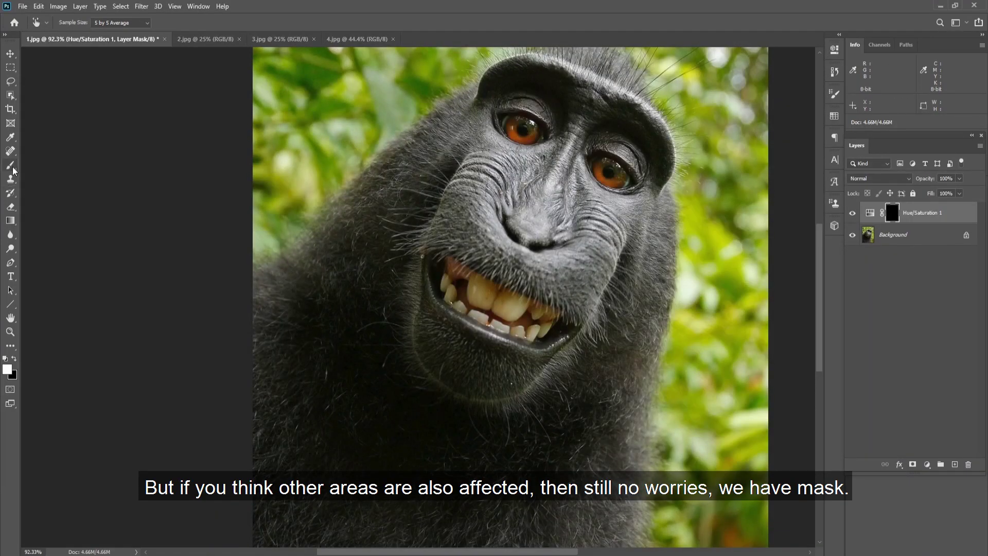
pyautogui.click(449, 291)
pyautogui.scroll(-3, 450, 291)
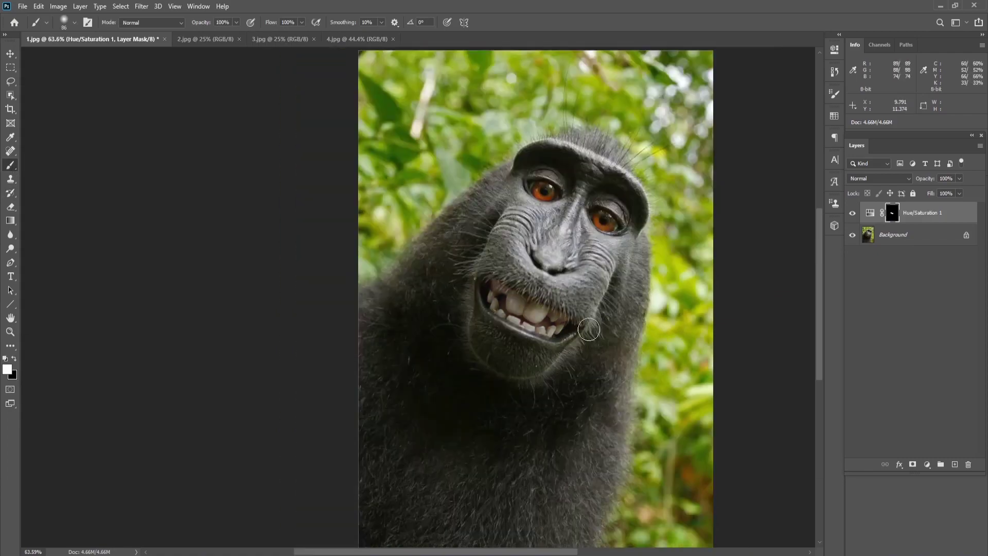
pyautogui.scroll(2, 448, 346)
pyautogui.scroll(-1, 443, 334)
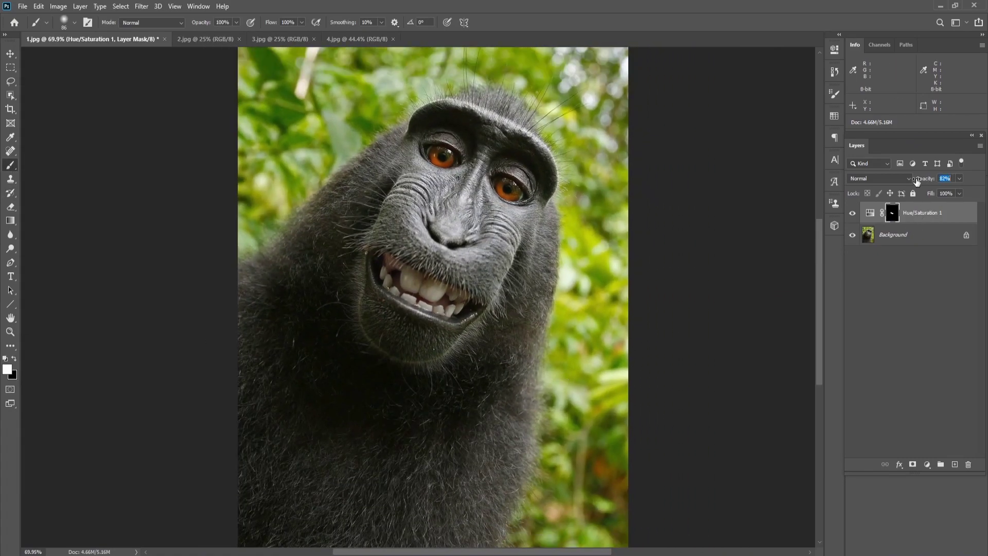
pyautogui.moveTo(922, 179); pyautogui.dragTo(916, 183)
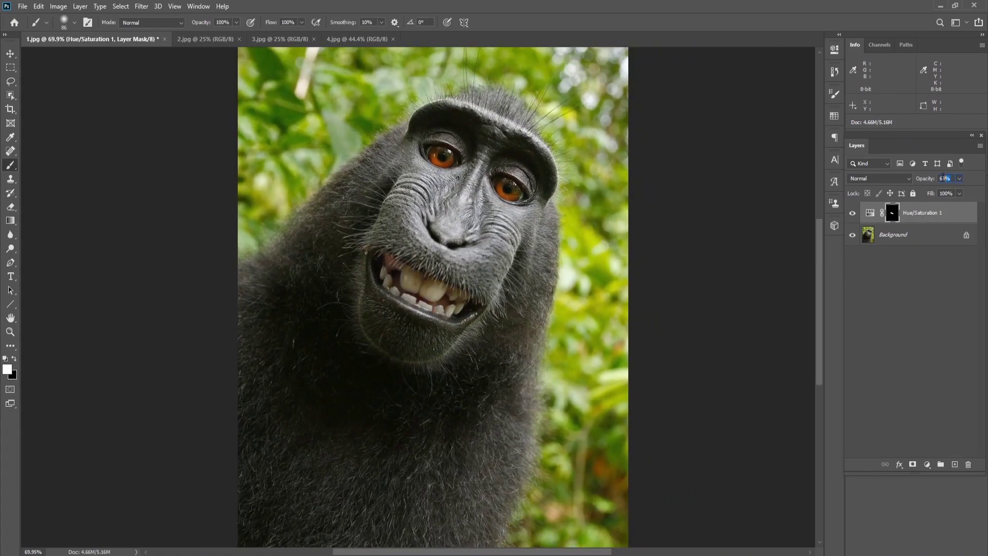
pyautogui.write('55')
pyautogui.click(852, 213)
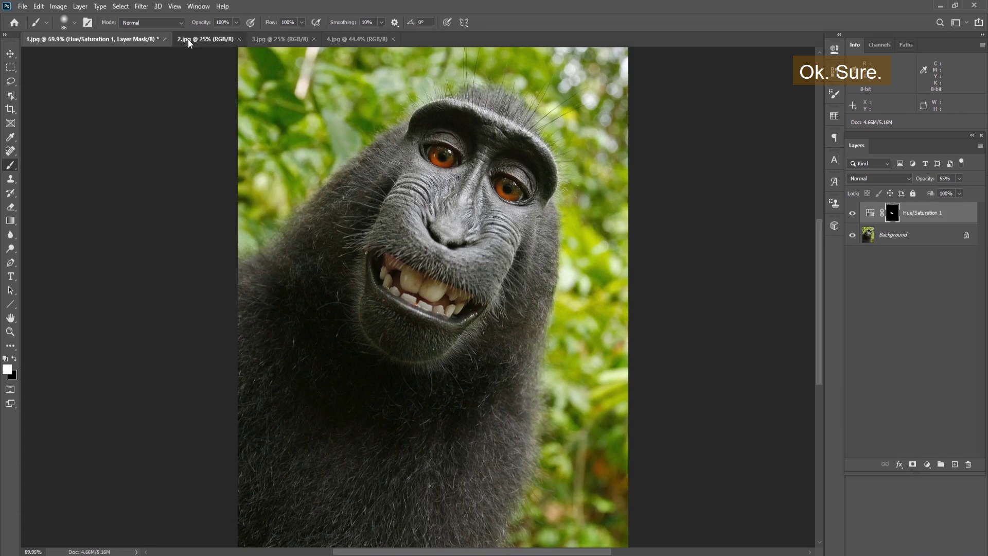
# Step: Look through the dinosaur (2.jpg) and toothbrush (3.jpg) photos, then switch to 4.jpg
pyautogui.click(204, 39)
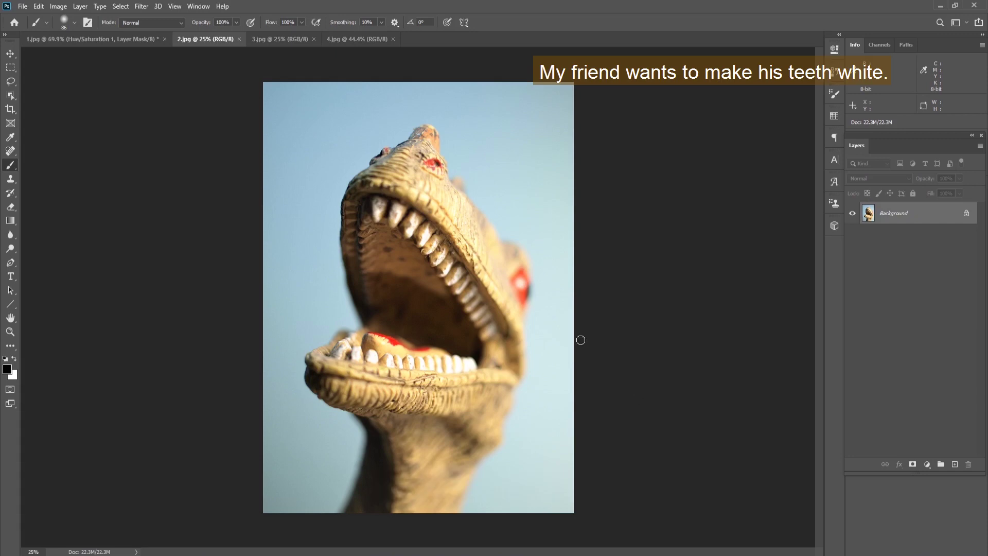
pyautogui.click(276, 40)
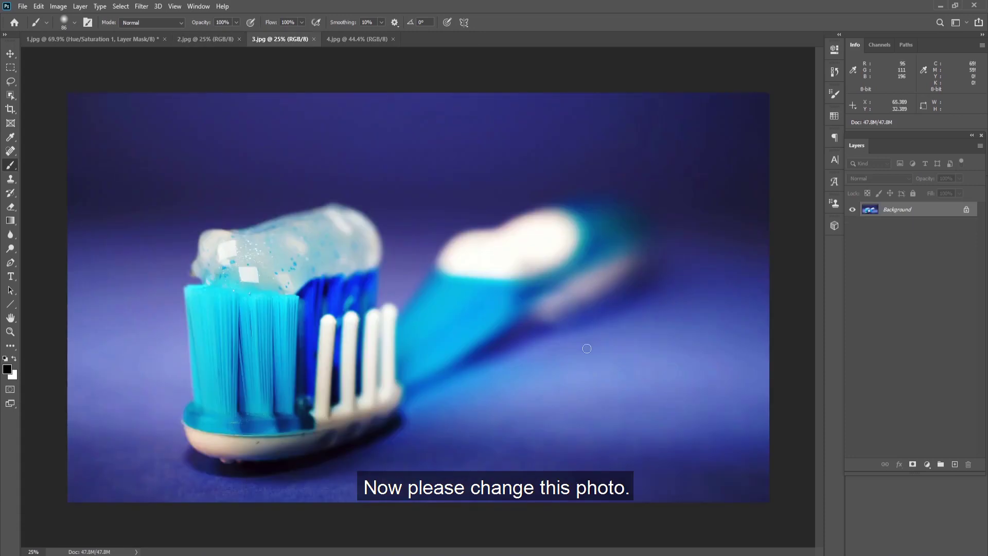
pyautogui.click(350, 41)
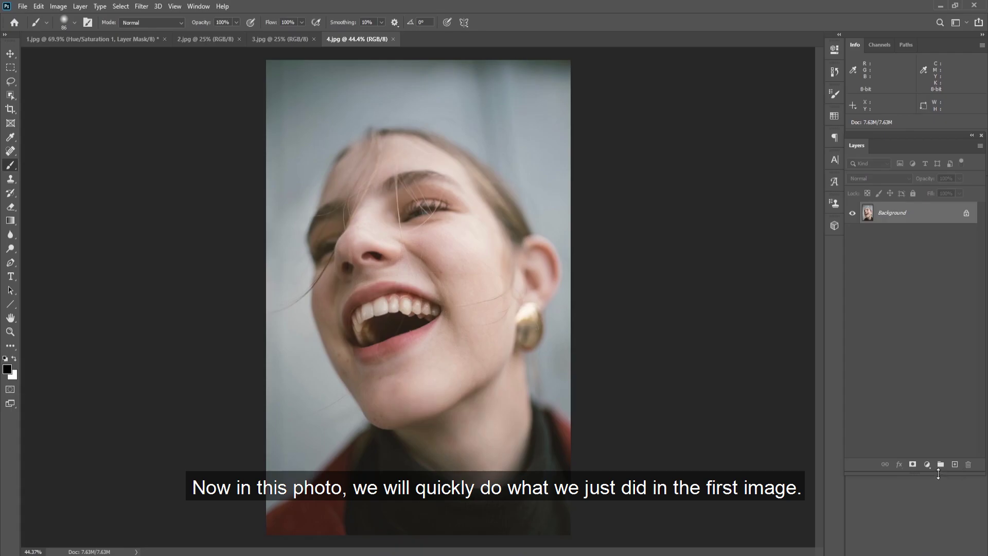
# Step: Add a Hue/Saturation layer sampling the teeth's yellows and set their saturation to -81
pyautogui.click(926, 464)
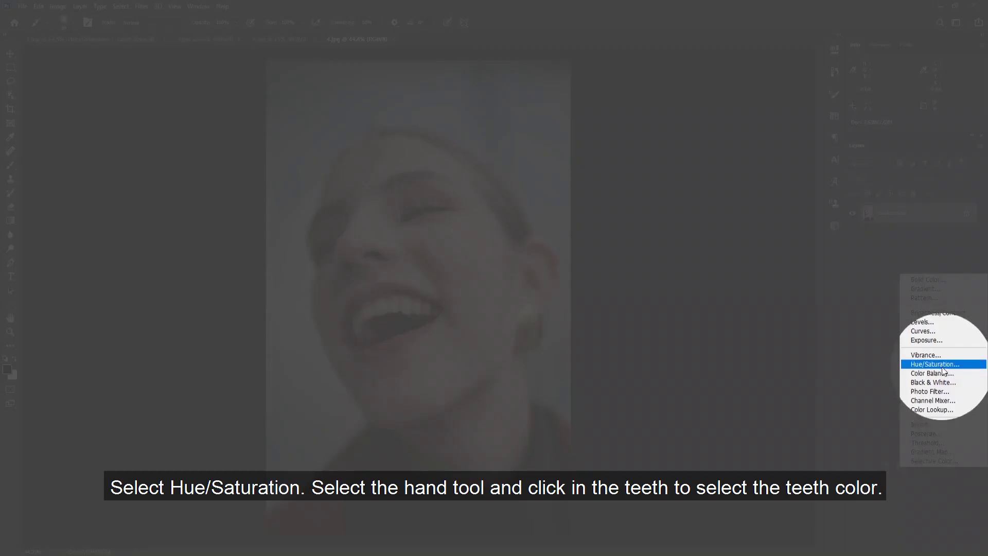
pyautogui.click(942, 366)
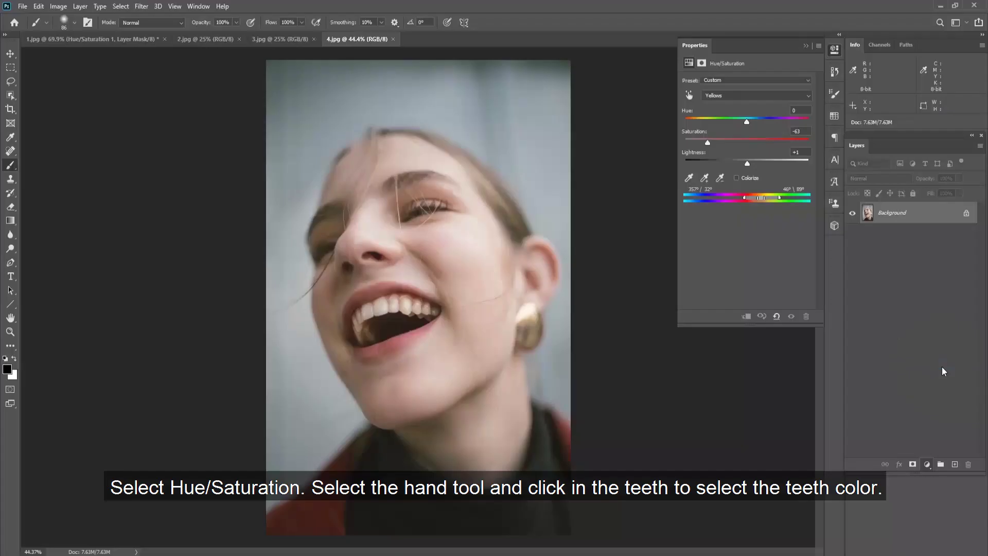
pyautogui.click(689, 94)
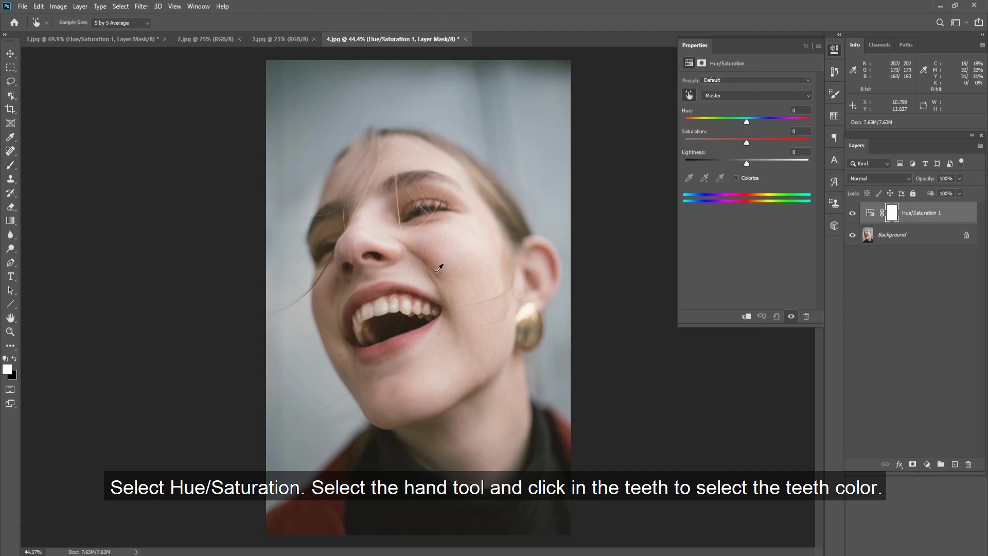
pyautogui.click(412, 303)
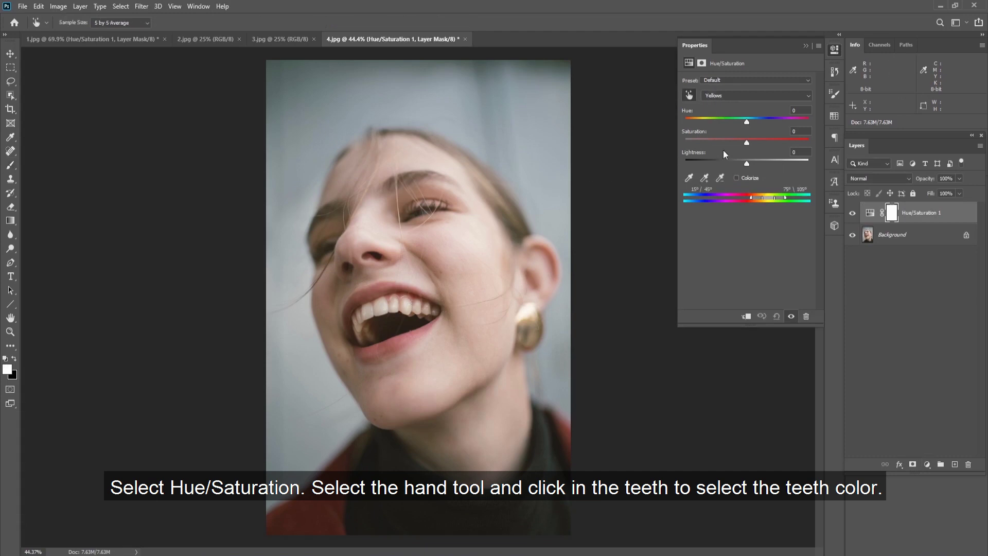
pyautogui.moveTo(747, 143); pyautogui.dragTo(725, 147)
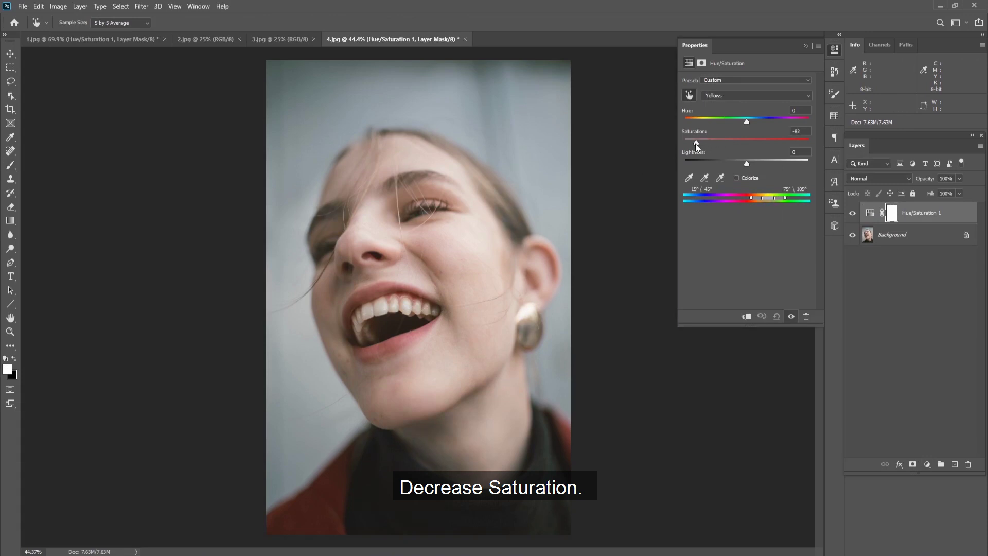
pyautogui.moveTo(690, 144); pyautogui.dragTo(696, 144)
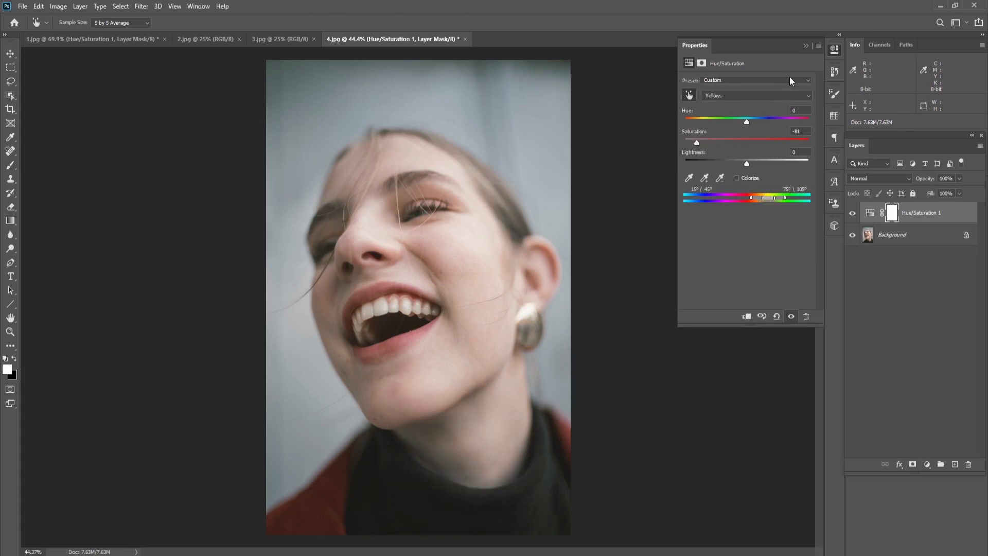
pyautogui.click(806, 46)
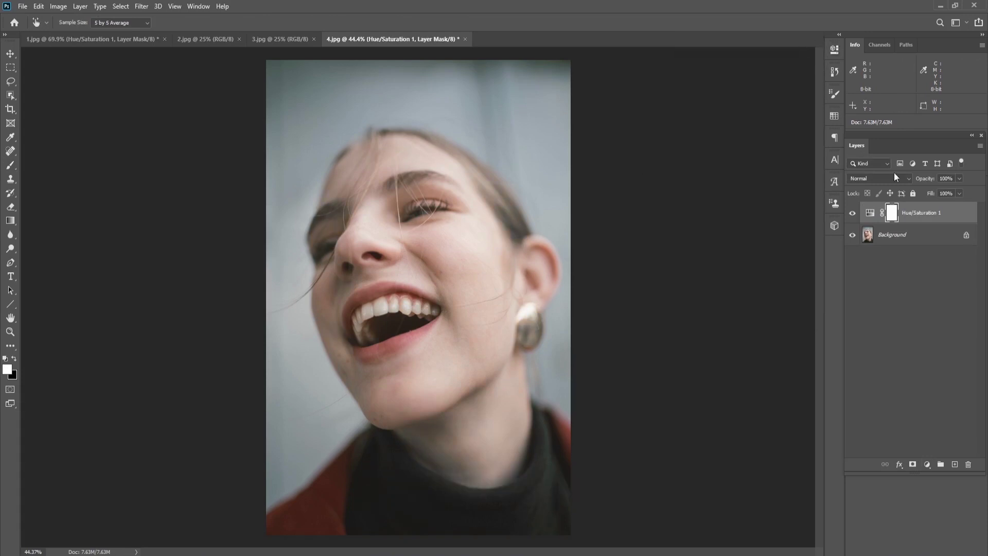
pyautogui.click(852, 213)
pyautogui.click(852, 214)
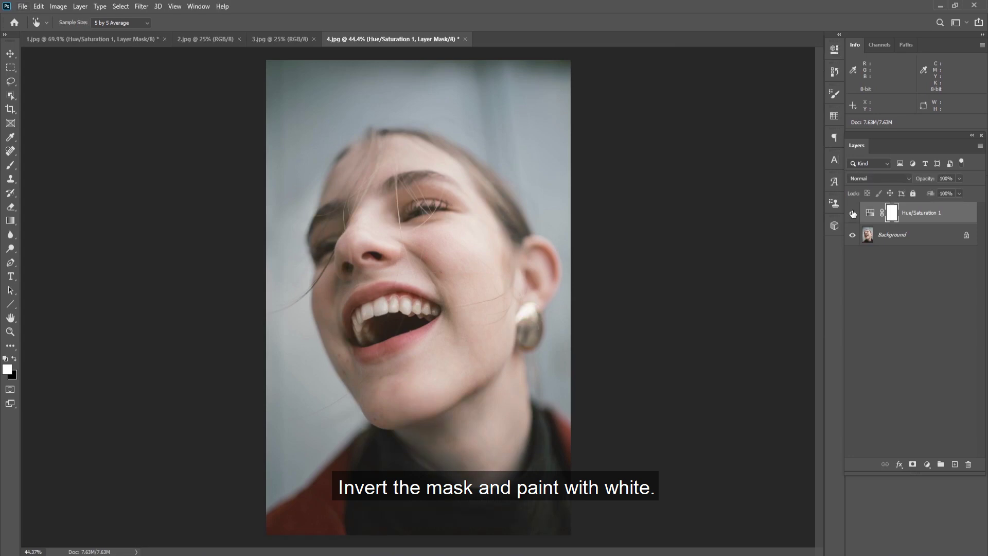
pyautogui.click(852, 213)
# Step: Invert the Hue/Saturation mask and brush white over the teeth only
pyautogui.hotkey('ctrl', 'i')
pyautogui.press('b')
pyautogui.moveTo(404, 304); pyautogui.dragTo(358, 337)
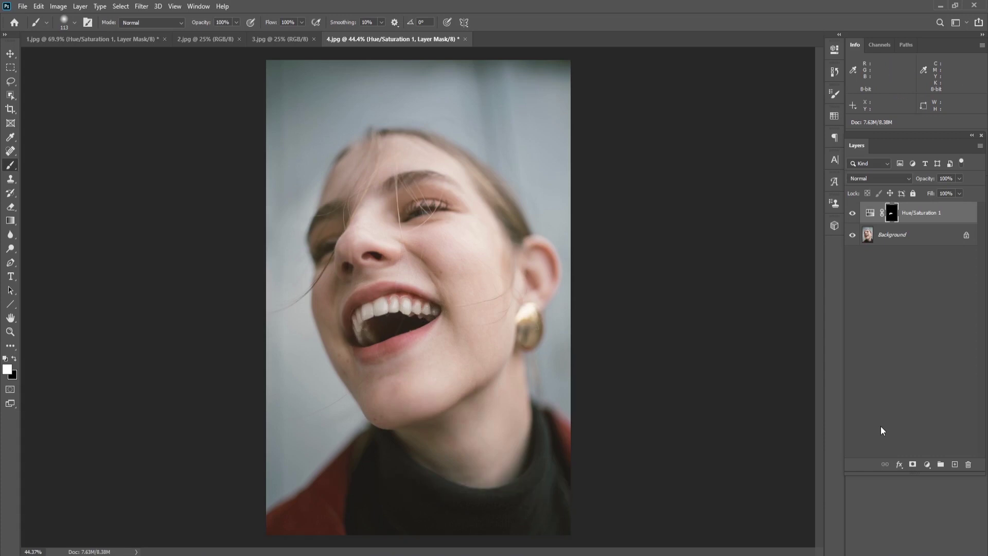
pyautogui.click(852, 213)
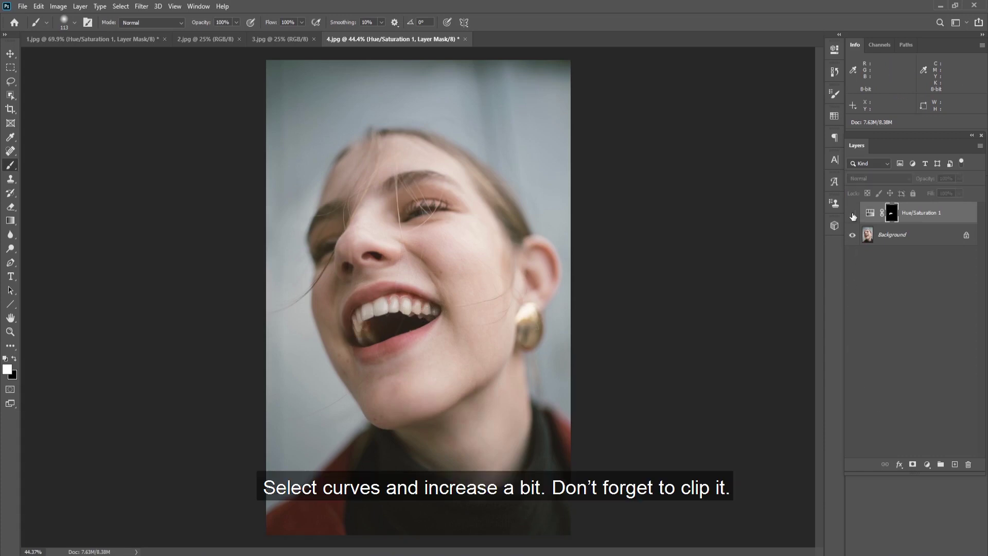
# Step: Add a Curves layer clipped to Hue/Saturation, lifting the midpoint from 109 to 138
pyautogui.click(927, 464)
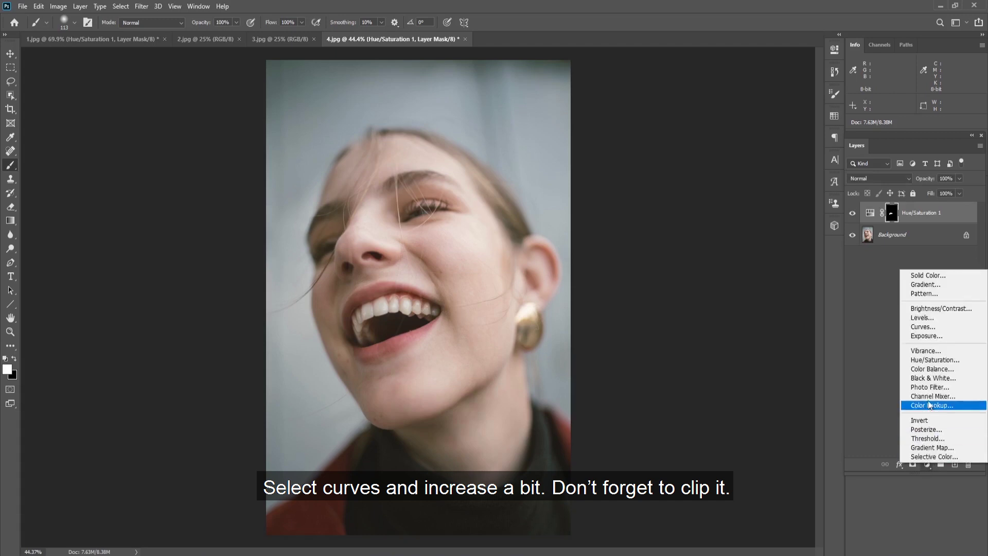
pyautogui.click(929, 329)
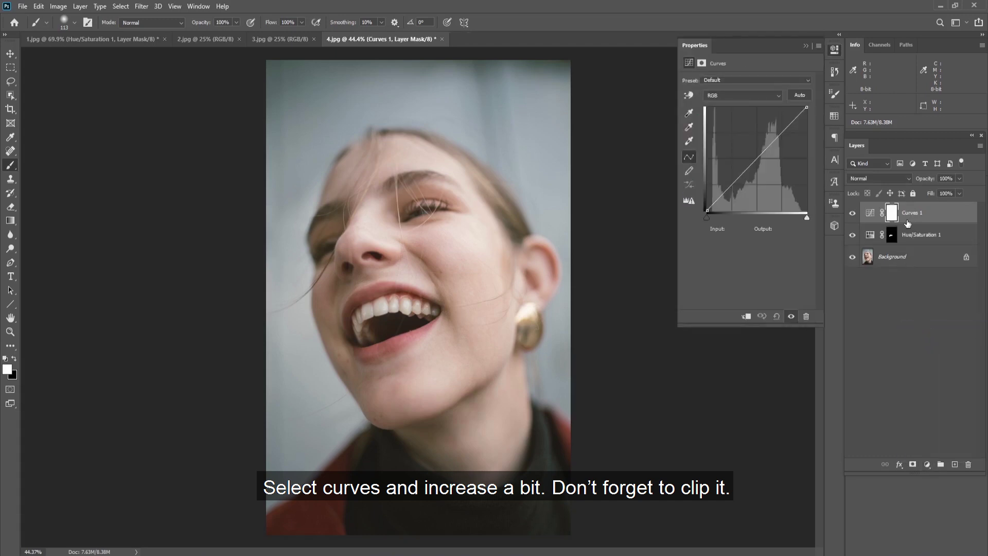
pyautogui.keyDown('alt'); pyautogui.click(913, 221); pyautogui.keyUp('alt')
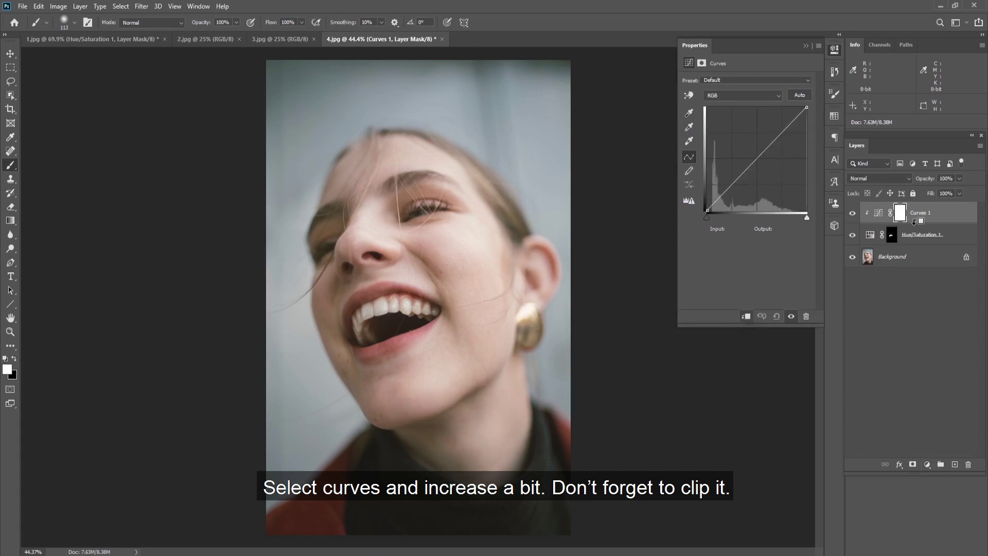
pyautogui.click(756, 159)
pyautogui.moveTo(756, 159); pyautogui.dragTo(752, 155)
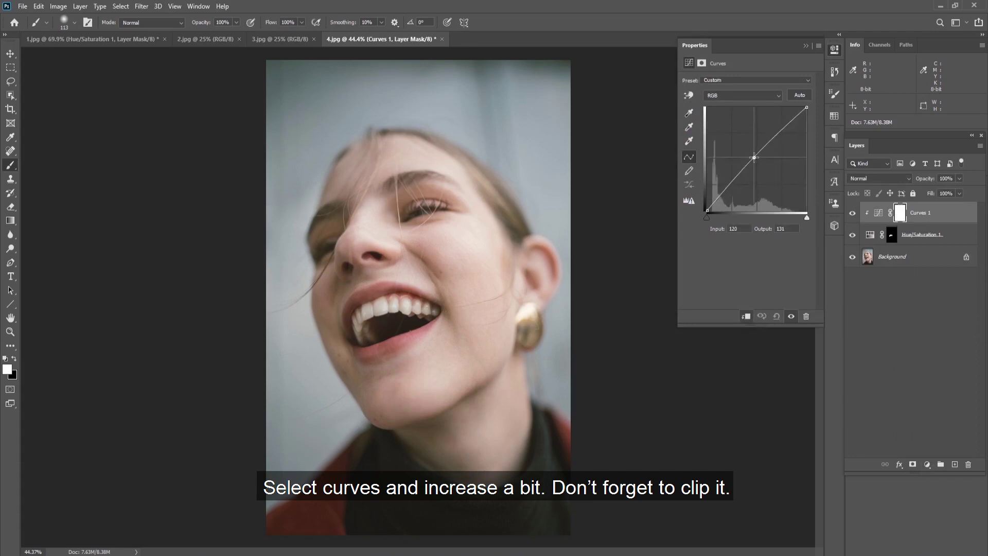
pyautogui.moveTo(751, 156); pyautogui.dragTo(750, 154)
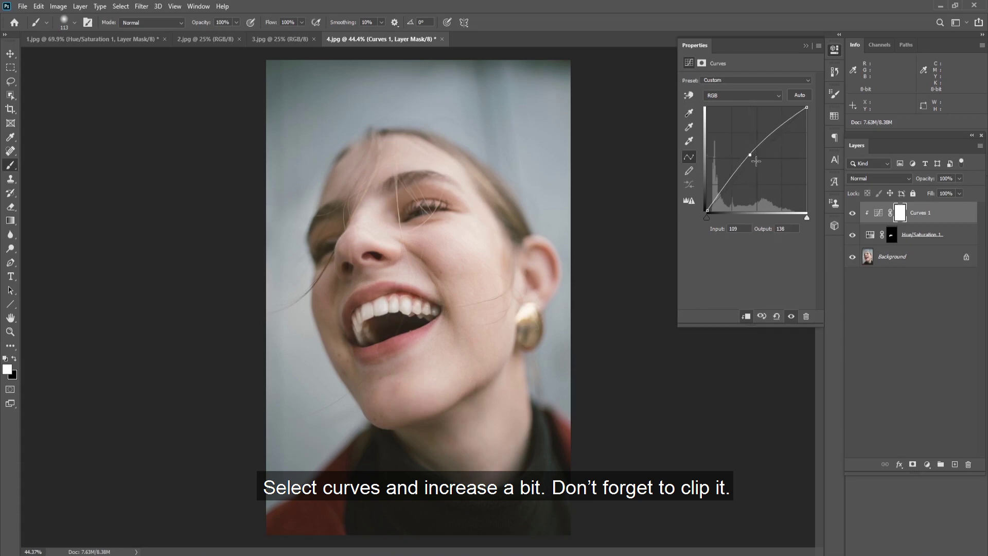
pyautogui.click(806, 46)
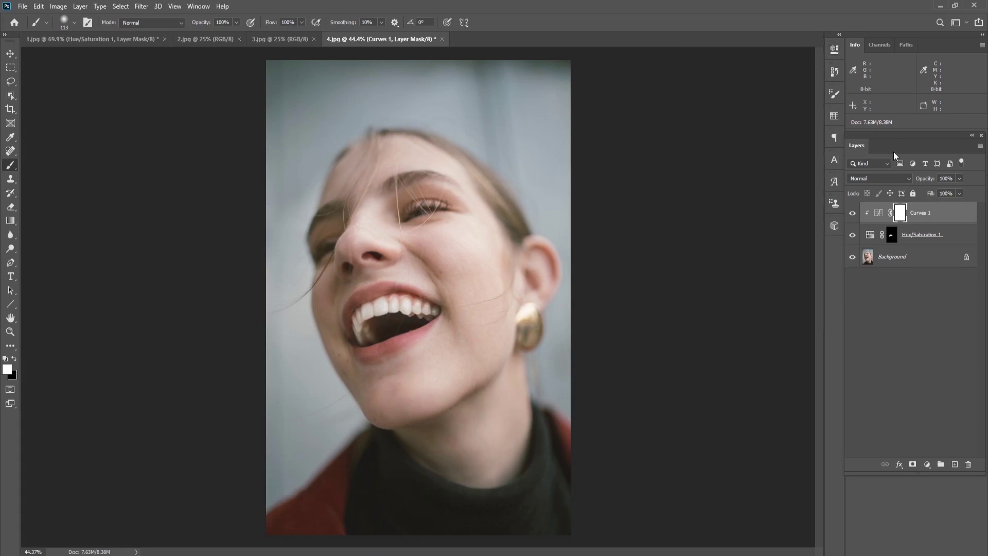
# Step: Group both adjustment layers into Group 1 and give the group a layer mask
pyautogui.keyDown('shift'); pyautogui.click(921, 234); pyautogui.keyUp('shift')
pyautogui.hotkey('ctrl', 'g')
pyautogui.keyDown('alt'); pyautogui.click(913, 463); pyautogui.keyUp('alt')
# Step: Paint black on Group 1's mask along the upper gum line with a smaller brush
pyautogui.press('x')
pyautogui.keyDown('alt'); pyautogui.scroll(3, 377, 320); pyautogui.keyUp('alt')
pyautogui.scroll(2, 377, 320)
pyautogui.hotkey('ctrl', 'i')
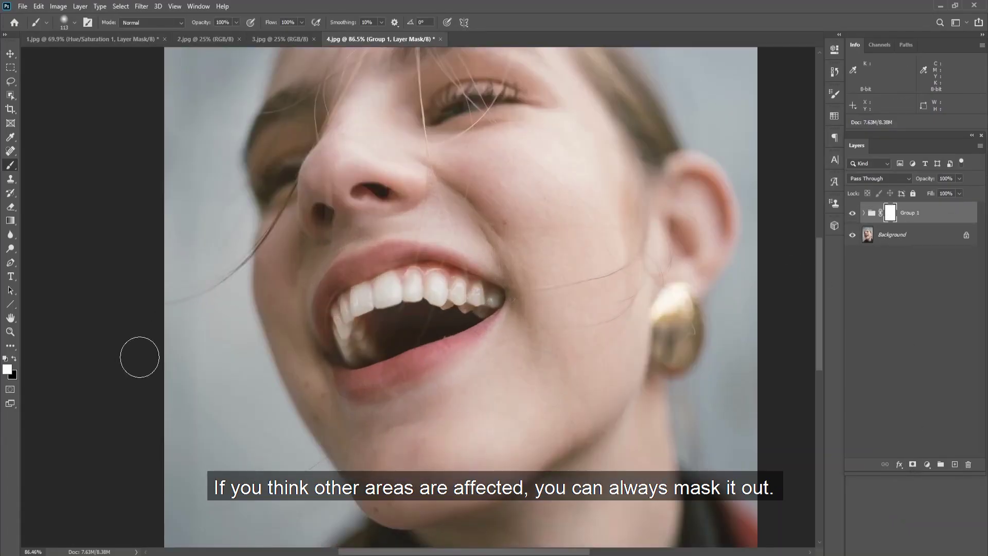
pyautogui.scroll(1, 342, 282)
pyautogui.press('x')
pyautogui.moveTo(358, 267); pyautogui.dragTo(343, 267)
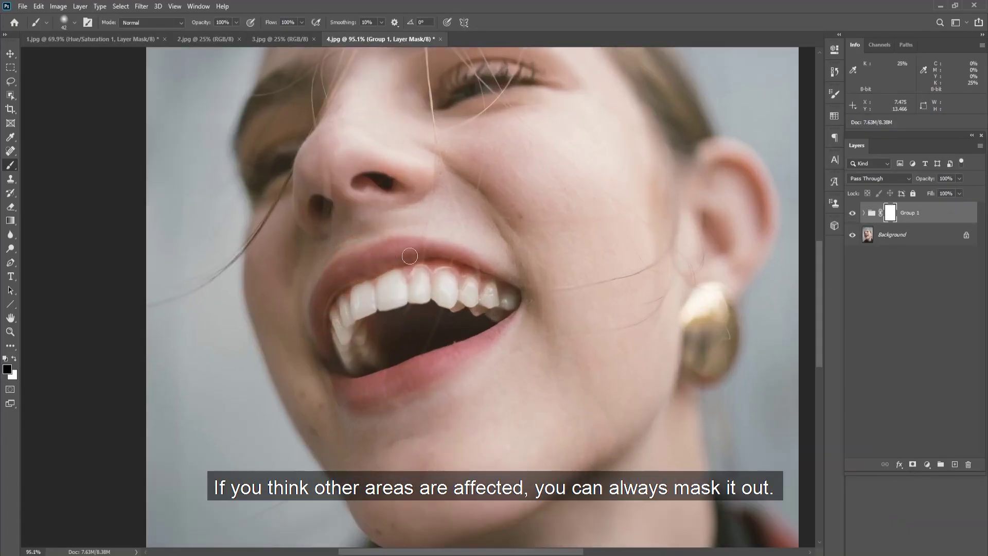
pyautogui.moveTo(430, 251); pyautogui.dragTo(316, 335)
pyautogui.scroll(-3, 540, 353)
pyautogui.scroll(-2, 540, 353)
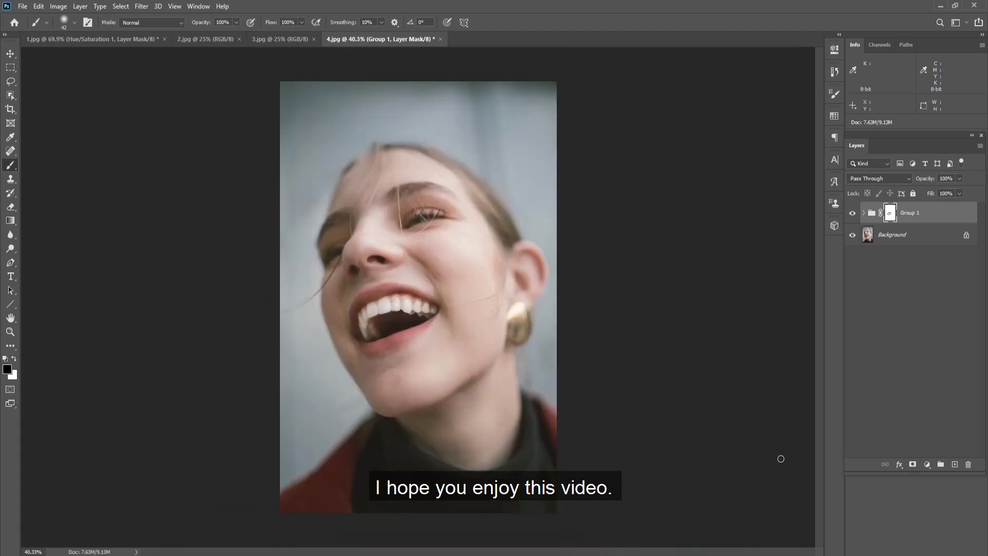